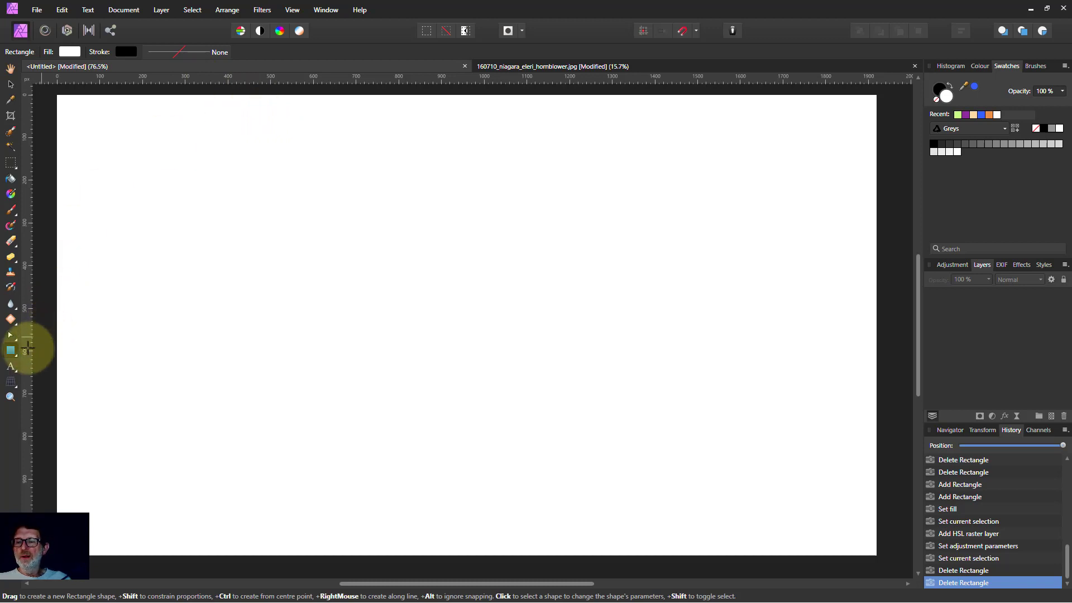
# Draw a rectangle on the blank canvas and fill it pale yellow
pyautogui.moveTo(180, 232); pyautogui.dragTo(336, 370)
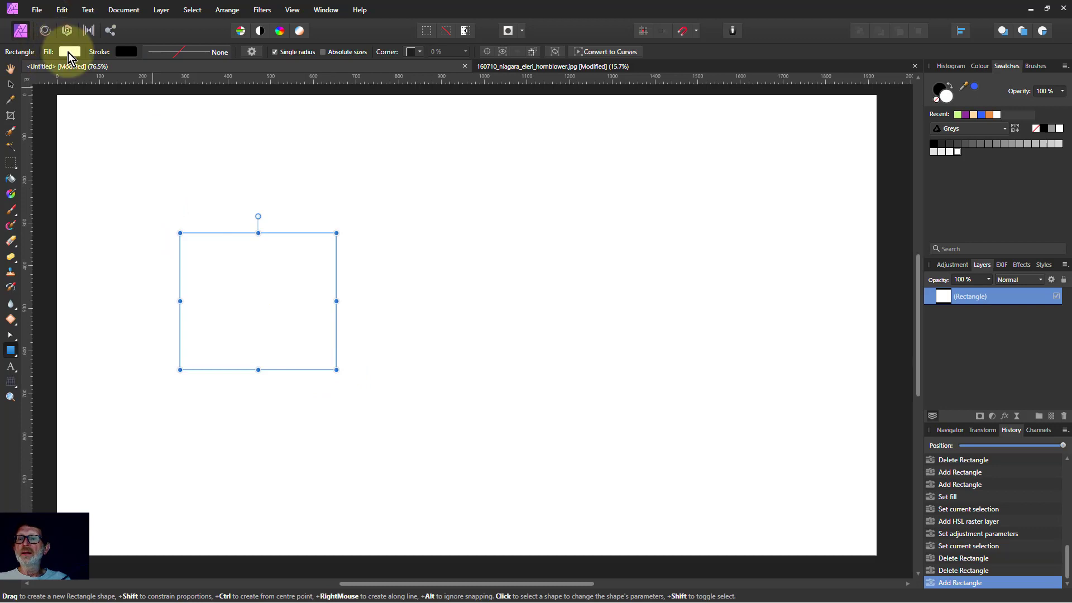
pyautogui.click(68, 52)
pyautogui.click(40, 155)
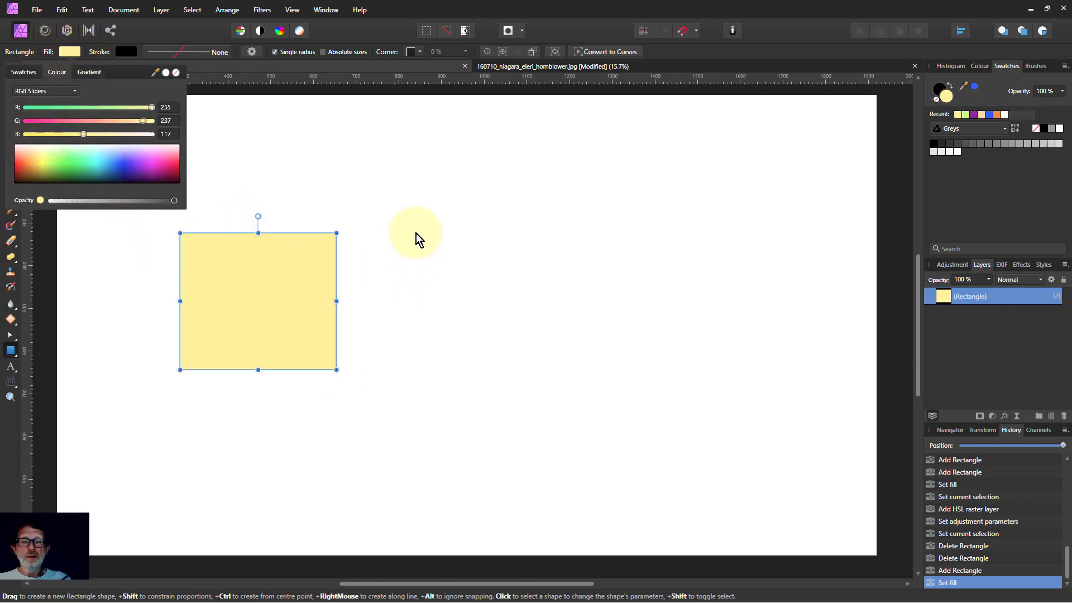
# Draw a second rectangle to its right and fill it purple (RGB 142, 0, 197)
pyautogui.moveTo(416, 233); pyautogui.dragTo(583, 375)
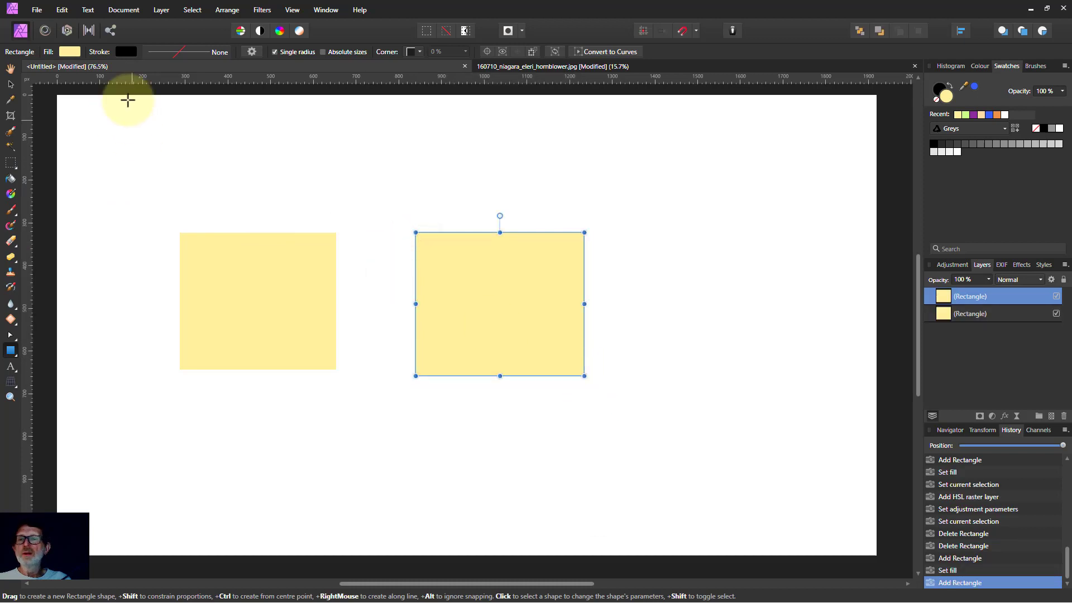
pyautogui.click(76, 51)
pyautogui.click(144, 167)
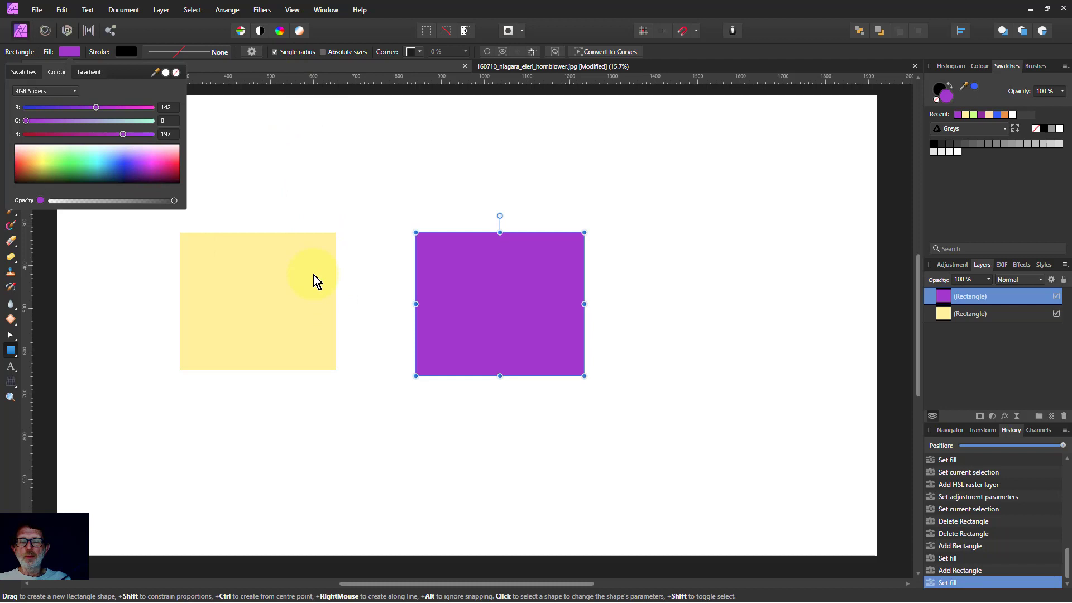
# Nest an HSL adjustment inside the yellow rectangle's layer and move its settings beside the shapes
pyautogui.click(946, 313)
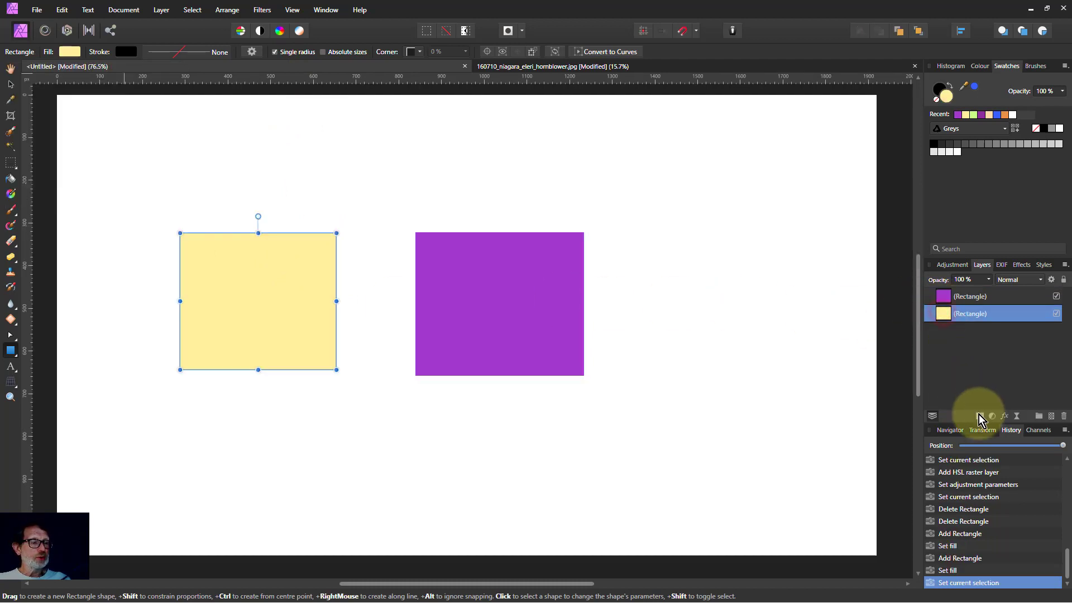
pyautogui.click(993, 416)
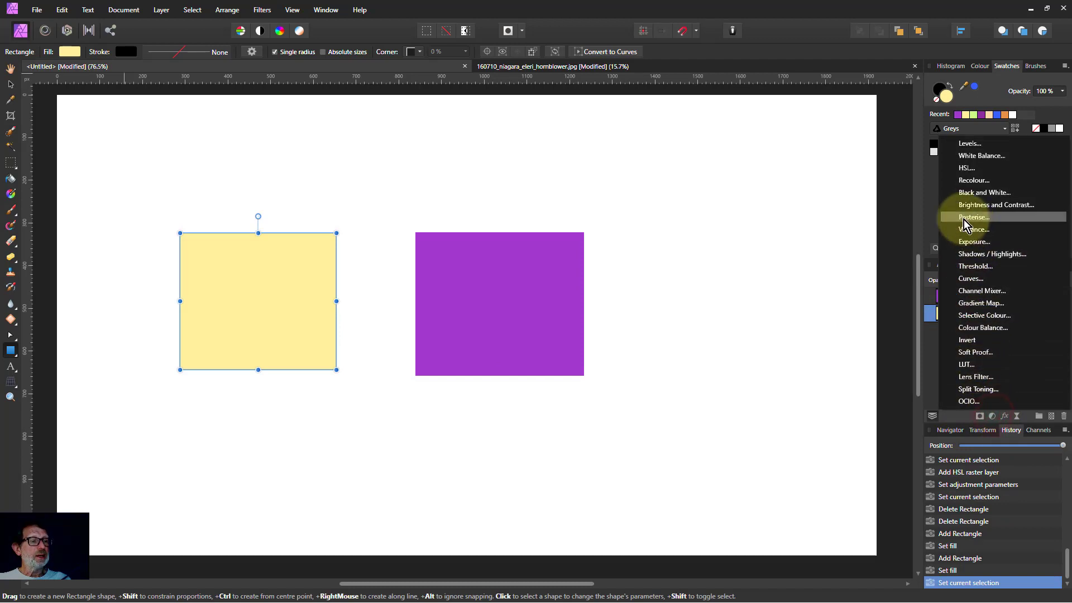
pyautogui.click(964, 169)
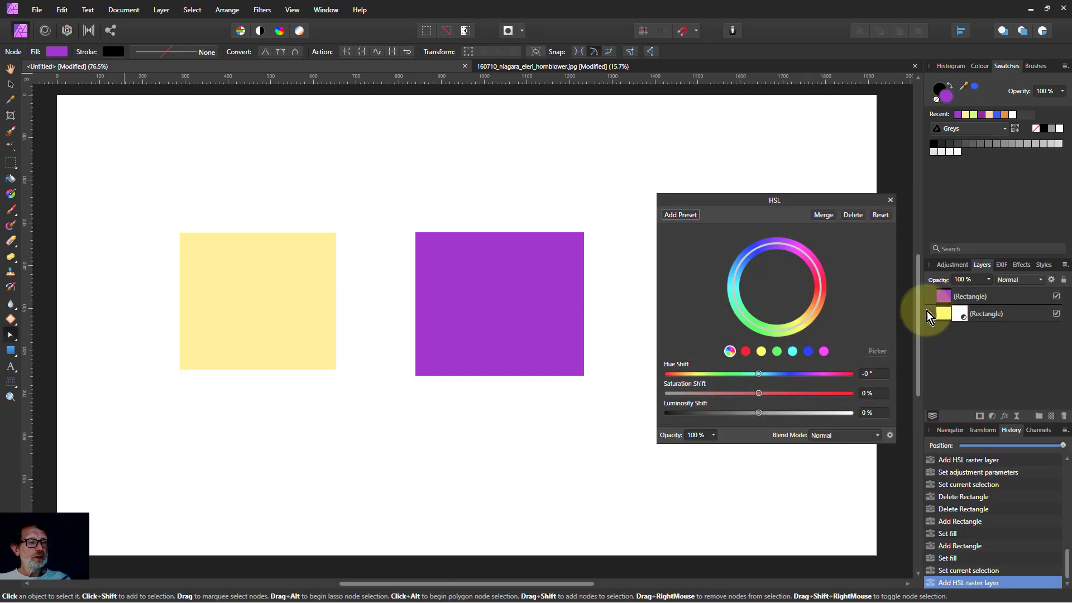
pyautogui.moveTo(745, 205); pyautogui.dragTo(701, 236)
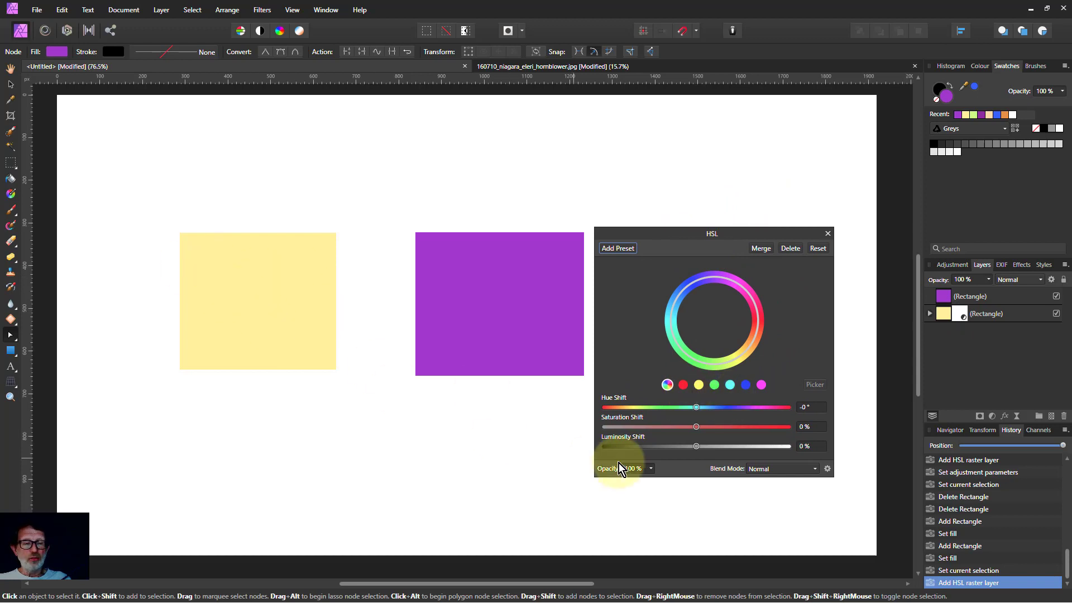
pyautogui.moveTo(694, 409)
pyautogui.mouseDown()
pyautogui.moveTo(669, 414)
pyautogui.moveTo(697, 414)
pyautogui.mouseUp()
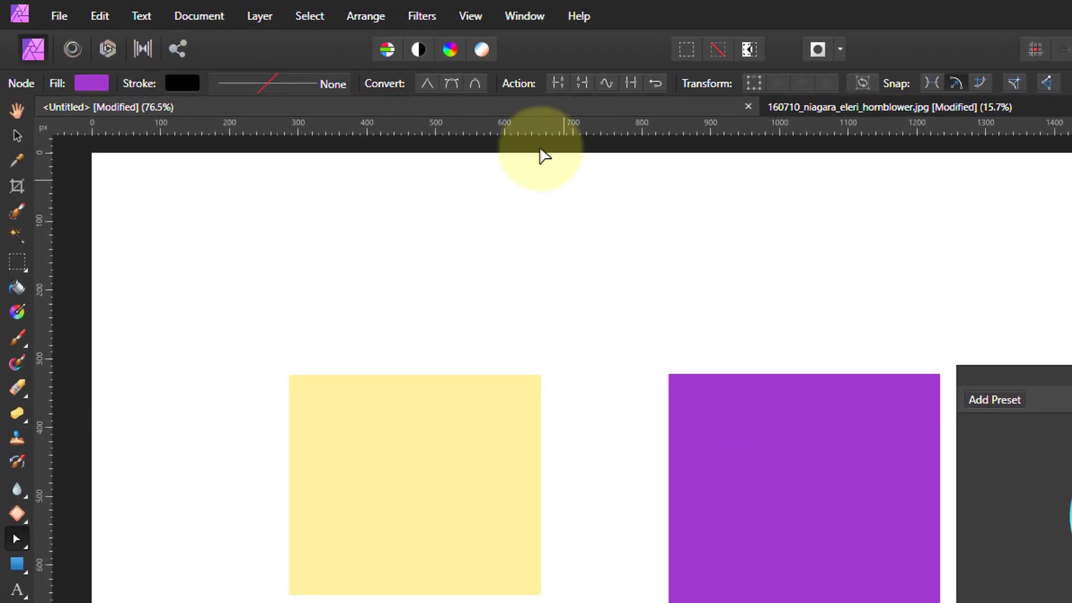
# Show the Info panel near the rectangles with its readout set to the HSL colour model
pyautogui.click(469, 15)
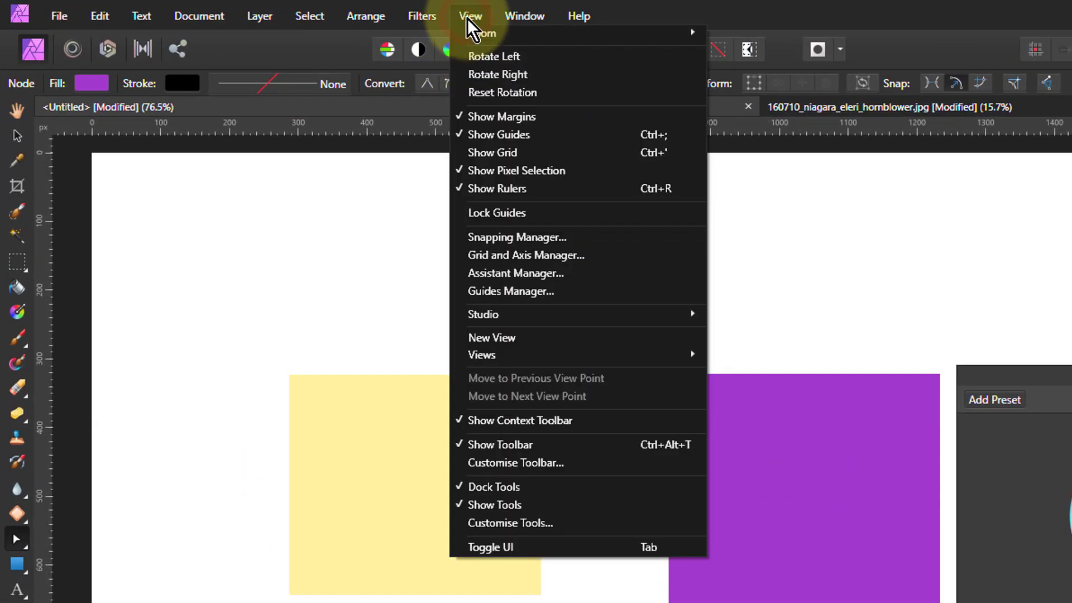
pyautogui.moveTo(588, 313)
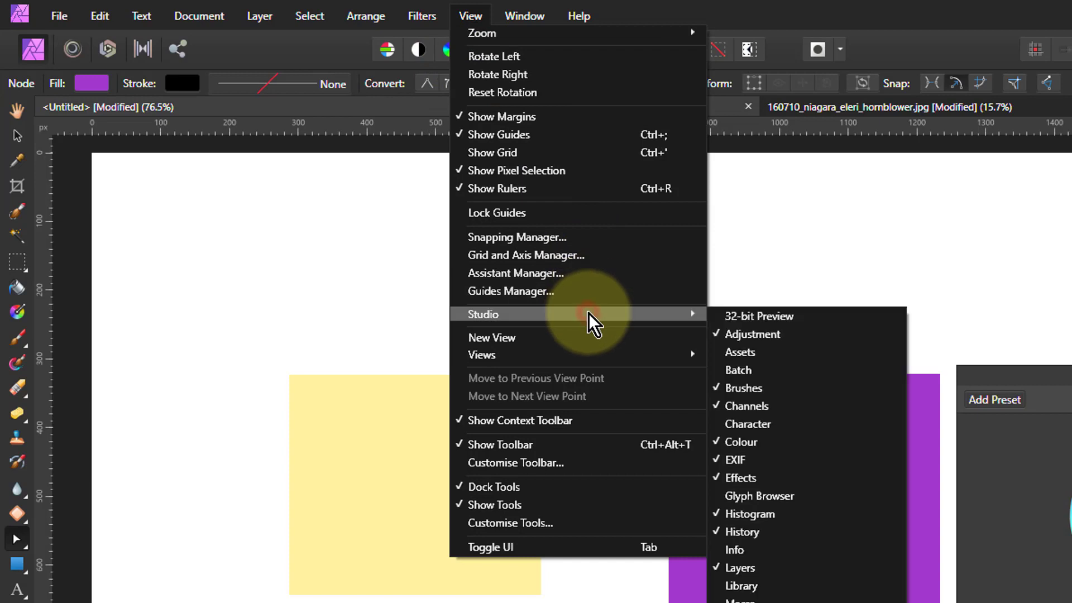
pyautogui.click(739, 550)
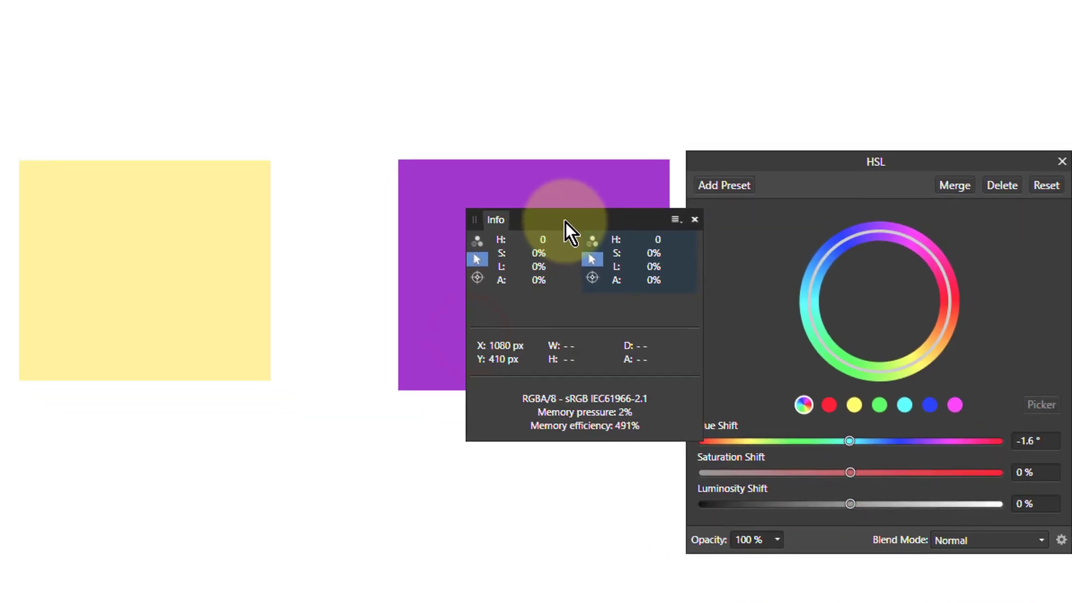
pyautogui.moveTo(835, 436); pyautogui.dragTo(587, 545)
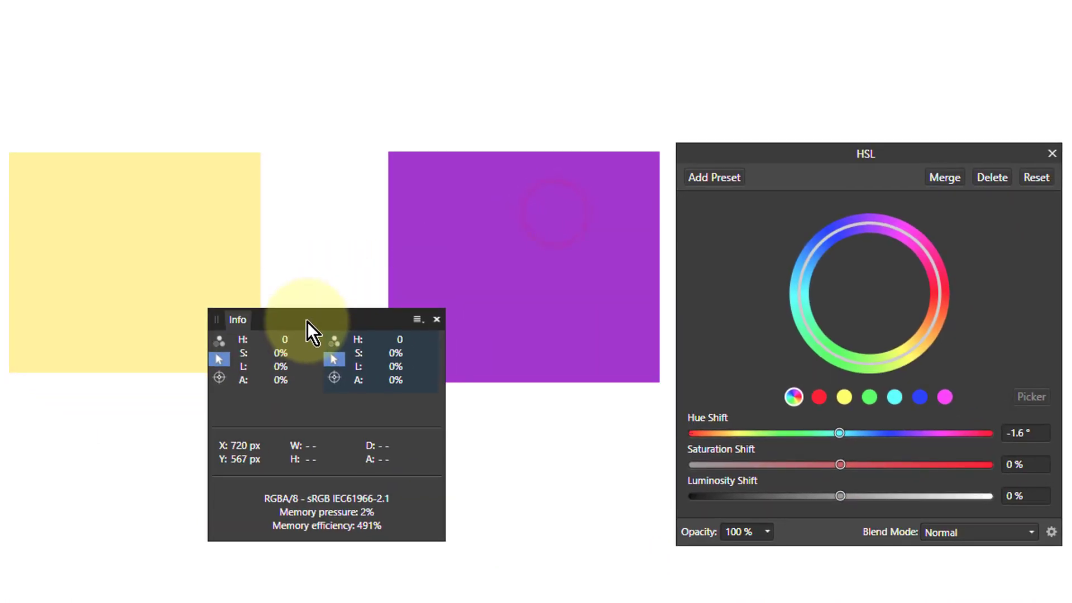
pyautogui.moveTo(307, 322); pyautogui.dragTo(306, 321)
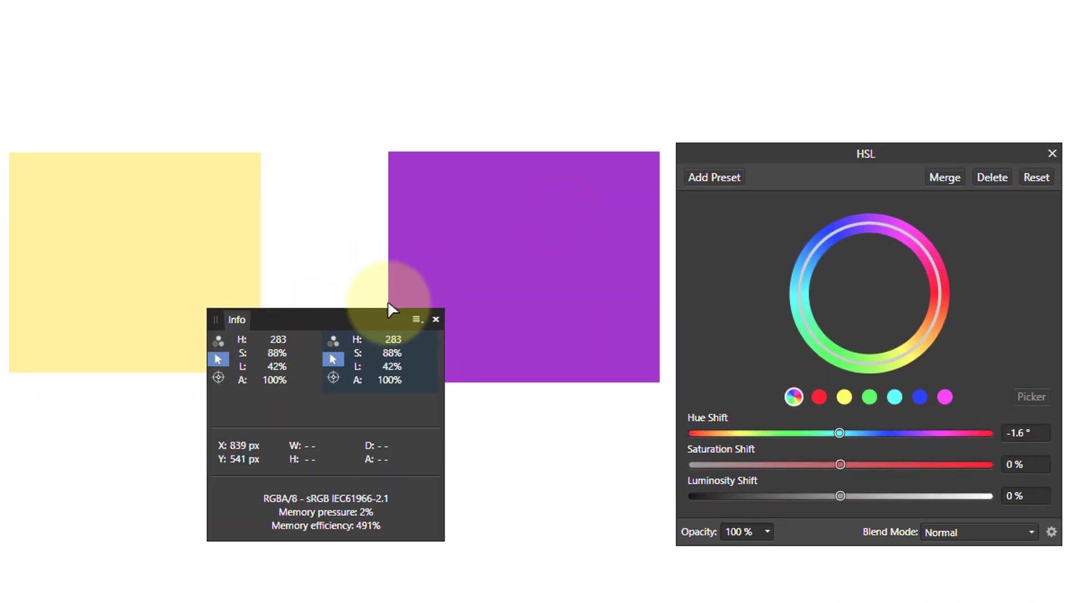
pyautogui.click(219, 351)
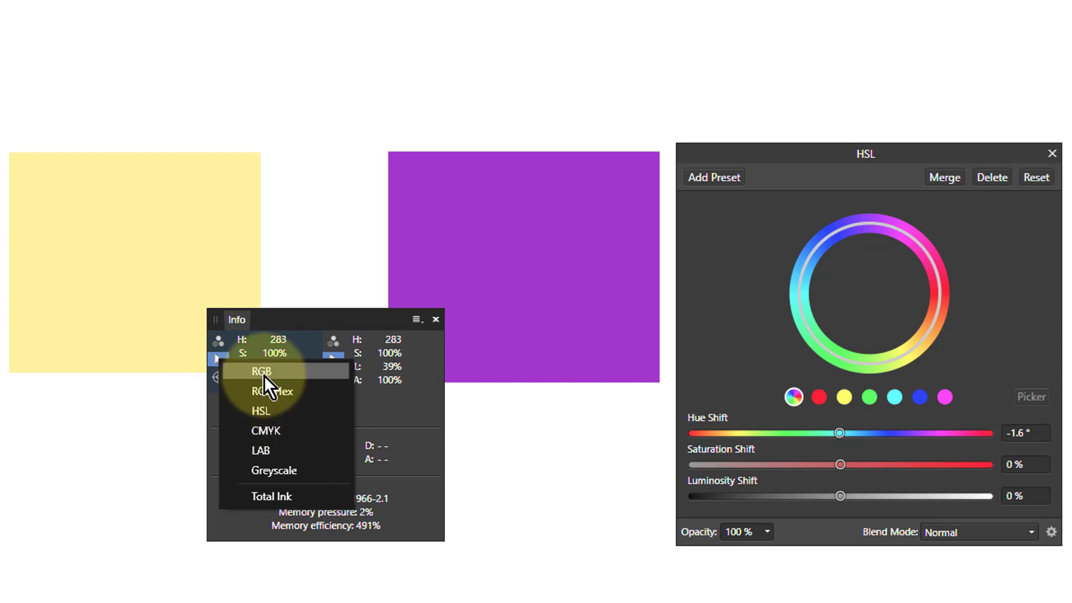
pyautogui.click(266, 413)
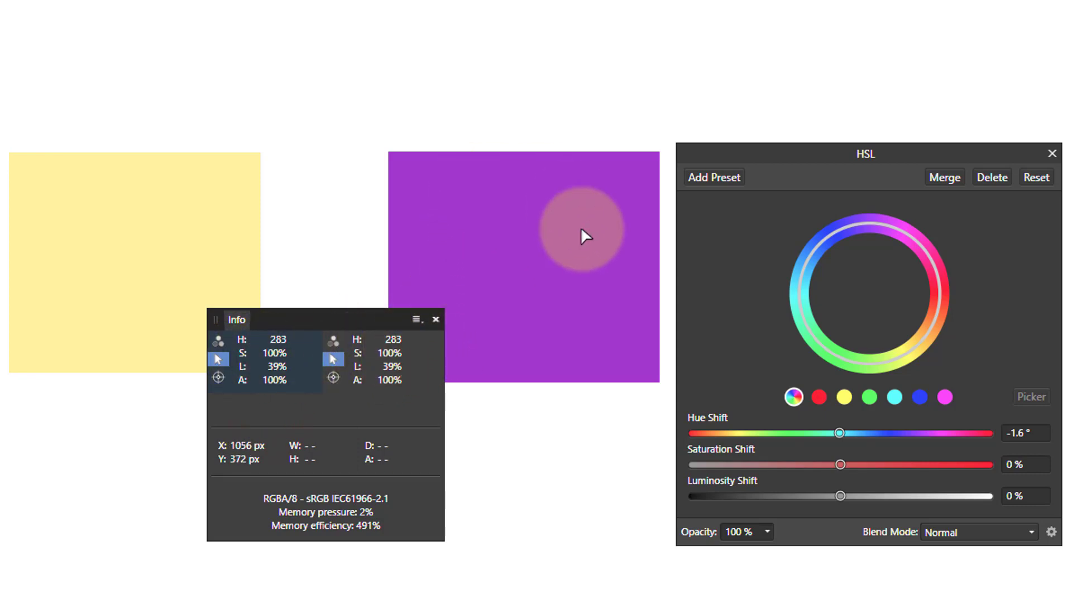
# Pin Info sample points on the purple rectangle (hue 283, 39%) and yellow rectangle (hue 54, 73%)
pyautogui.moveTo(345, 378); pyautogui.dragTo(495, 271)
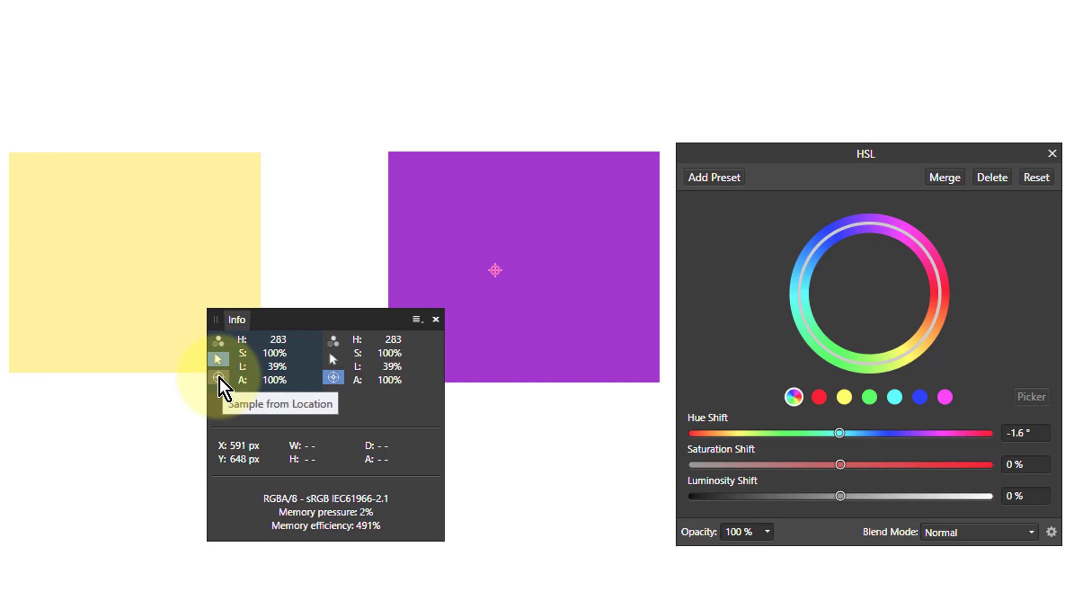
pyautogui.moveTo(219, 377)
pyautogui.mouseDown()
pyautogui.moveTo(138, 235)
pyautogui.moveTo(138, 257)
pyautogui.mouseUp()
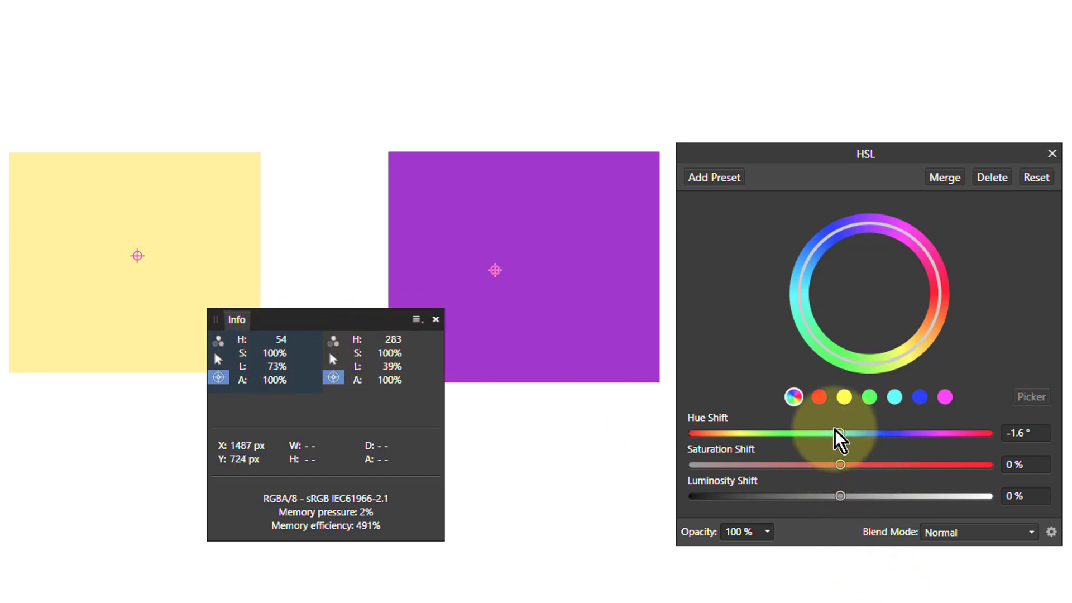
# Apply a 129° Hue Shift so the left rectangle reads hue 283
pyautogui.moveTo(839, 433); pyautogui.dragTo(947, 437)
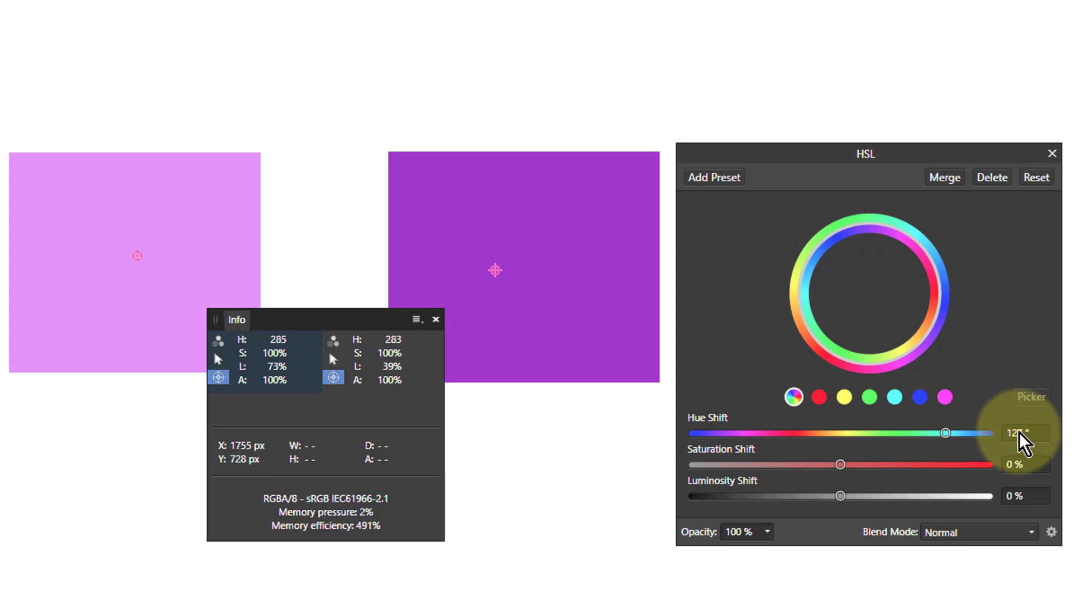
pyautogui.scroll(-2, 1024, 441)
pyautogui.scroll(3, 1024, 441)
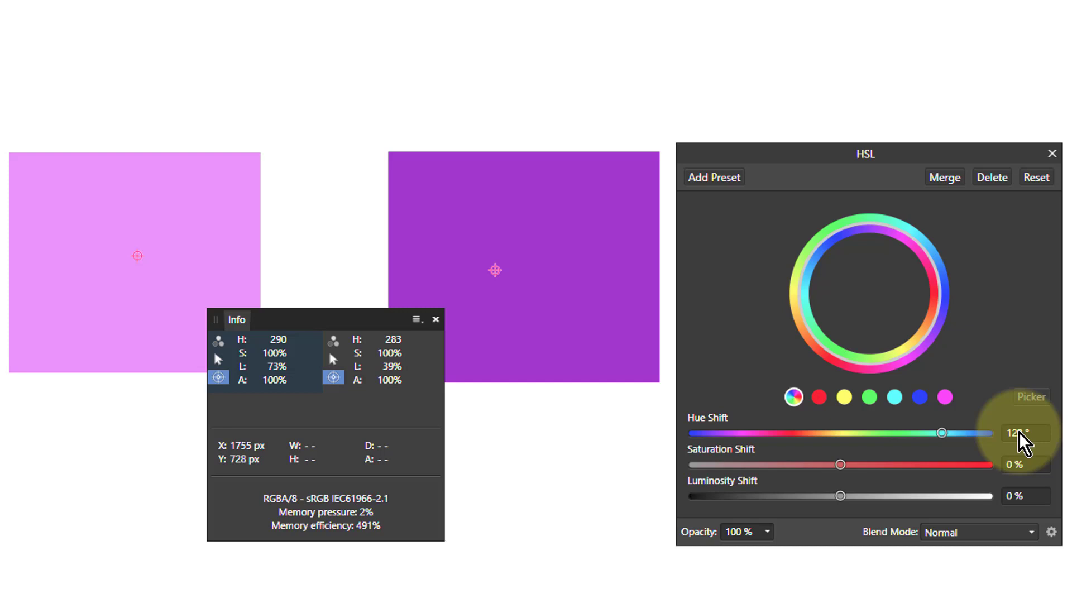
pyautogui.scroll(2, 1024, 441)
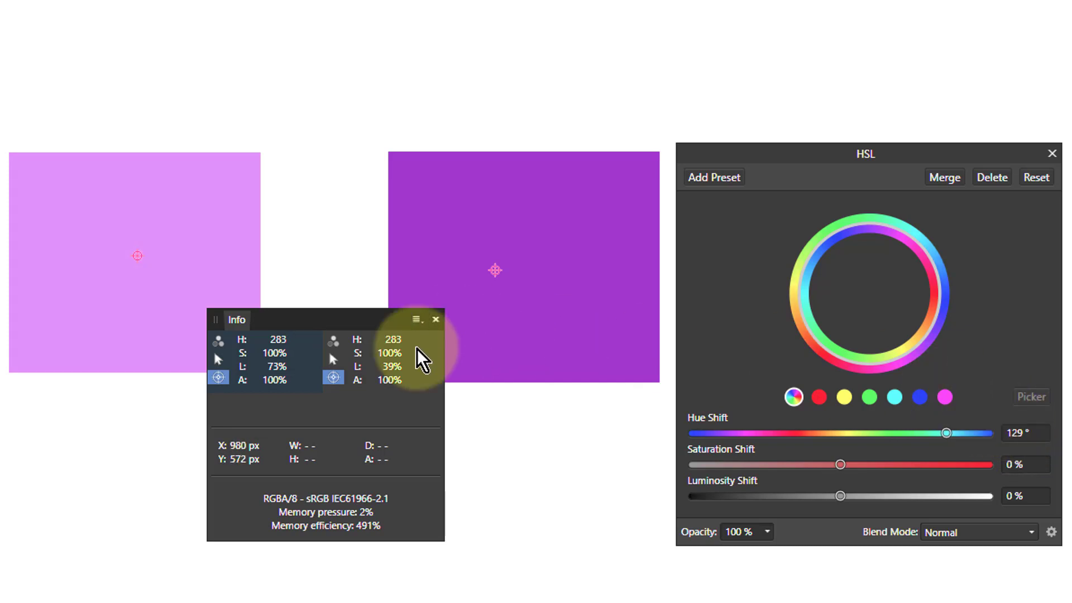
# Set Luminosity Shift to -47% and Saturation Shift to 54% so the left rectangle reads 283/100%/39%
pyautogui.click(290, 360)
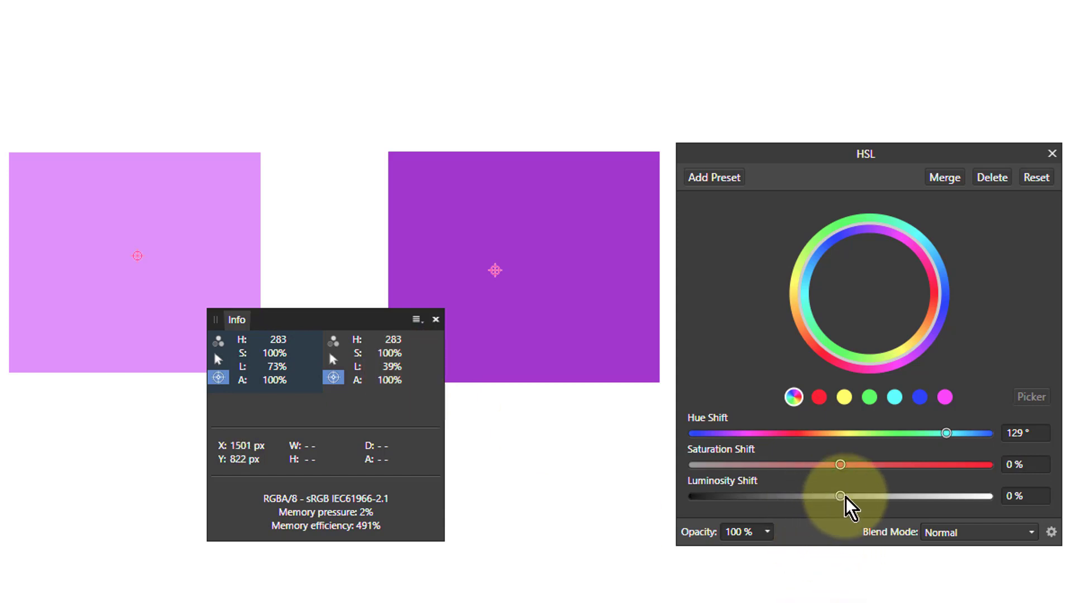
pyautogui.moveTo(844, 499); pyautogui.dragTo(771, 502)
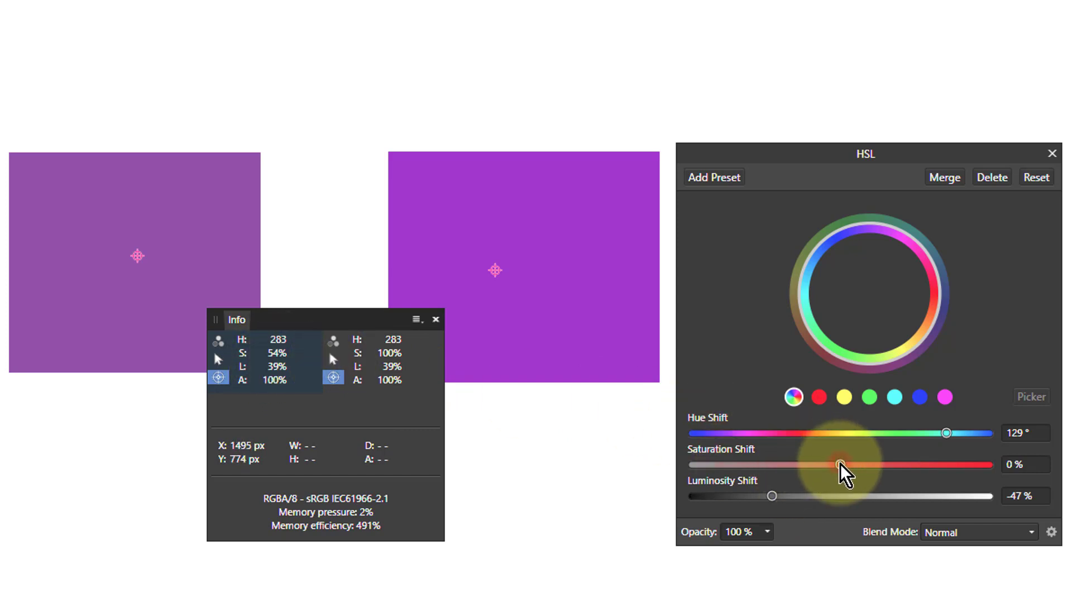
pyautogui.moveTo(840, 465); pyautogui.dragTo(921, 467)
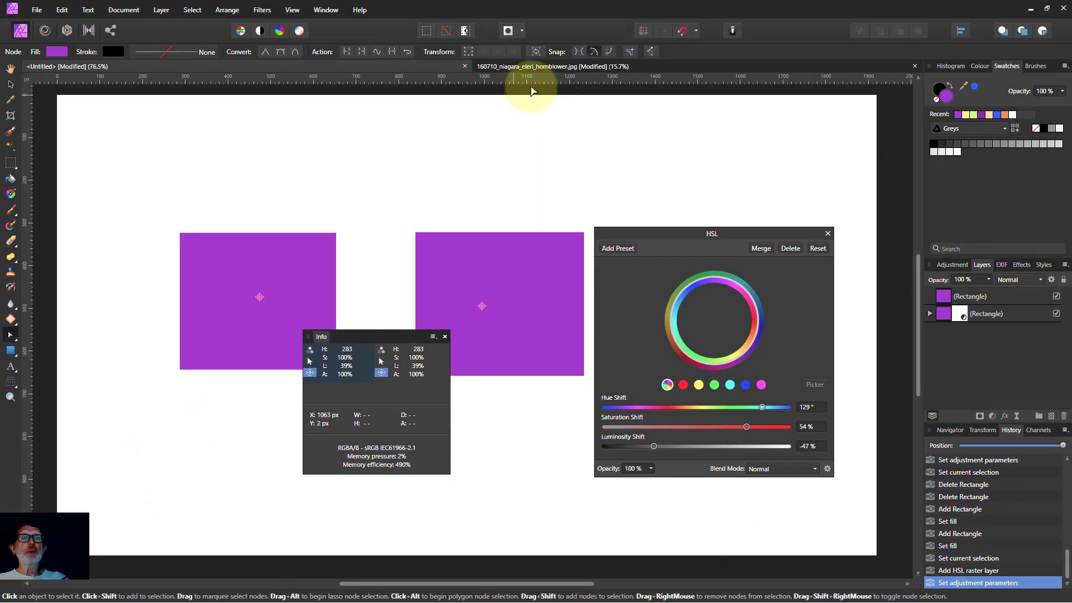
# In the Niagara photo, draw an orange (RGB 255, 128, 0) rectangle over the waterfall and select the photo layer
pyautogui.click(557, 65)
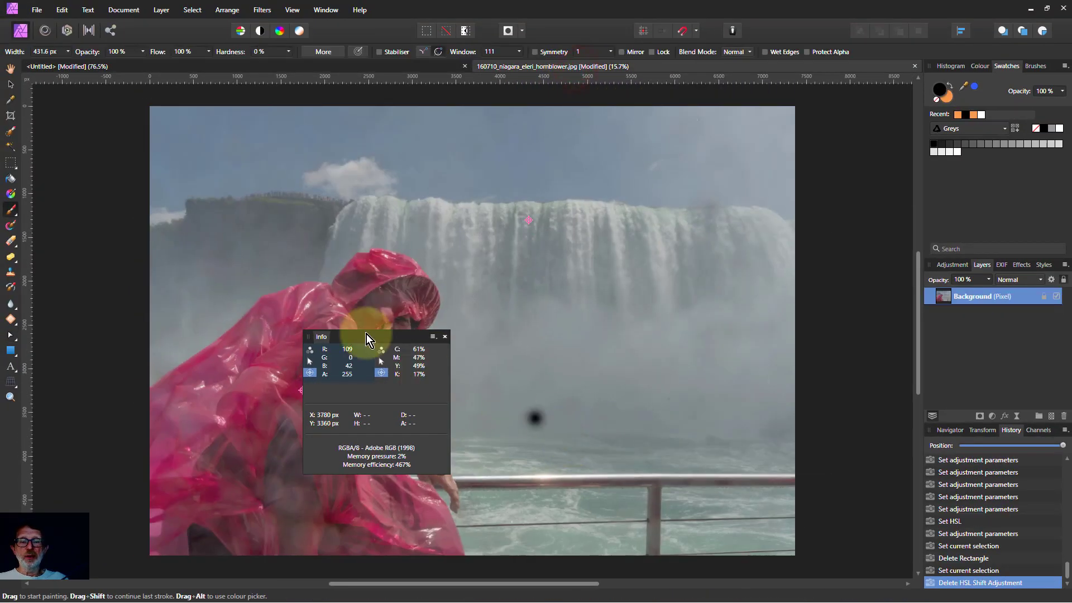
pyautogui.moveTo(351, 337); pyautogui.dragTo(480, 342)
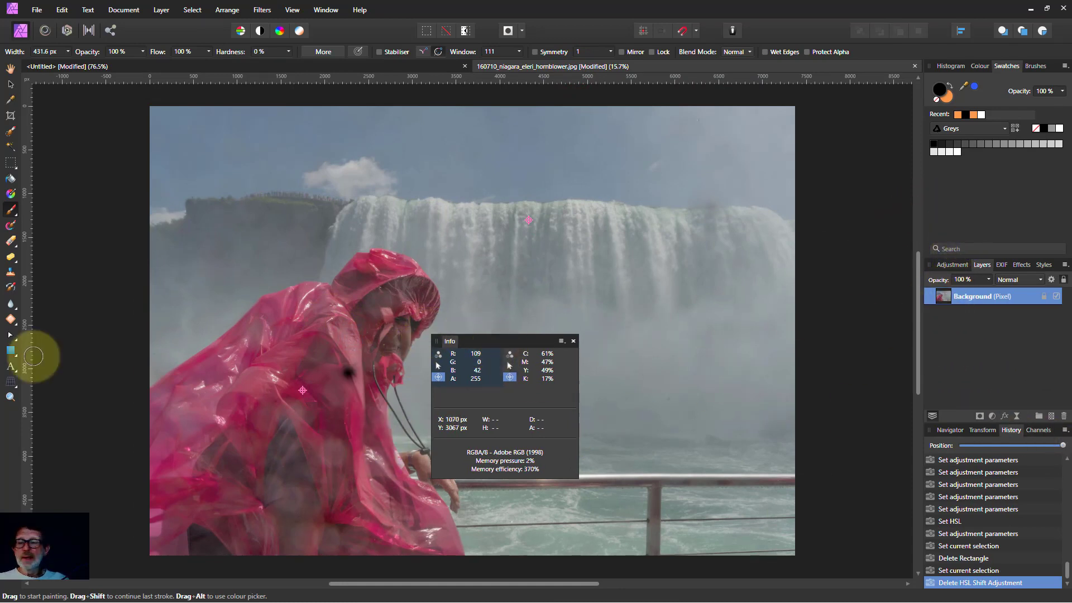
pyautogui.click(10, 350)
pyautogui.moveTo(496, 148); pyautogui.dragTo(592, 247)
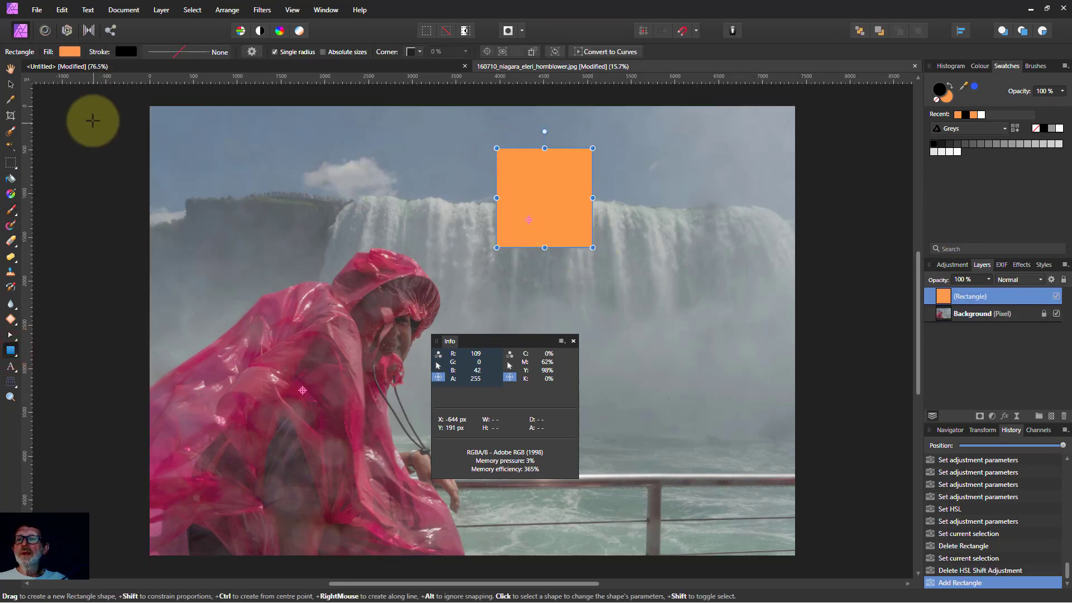
pyautogui.click(68, 53)
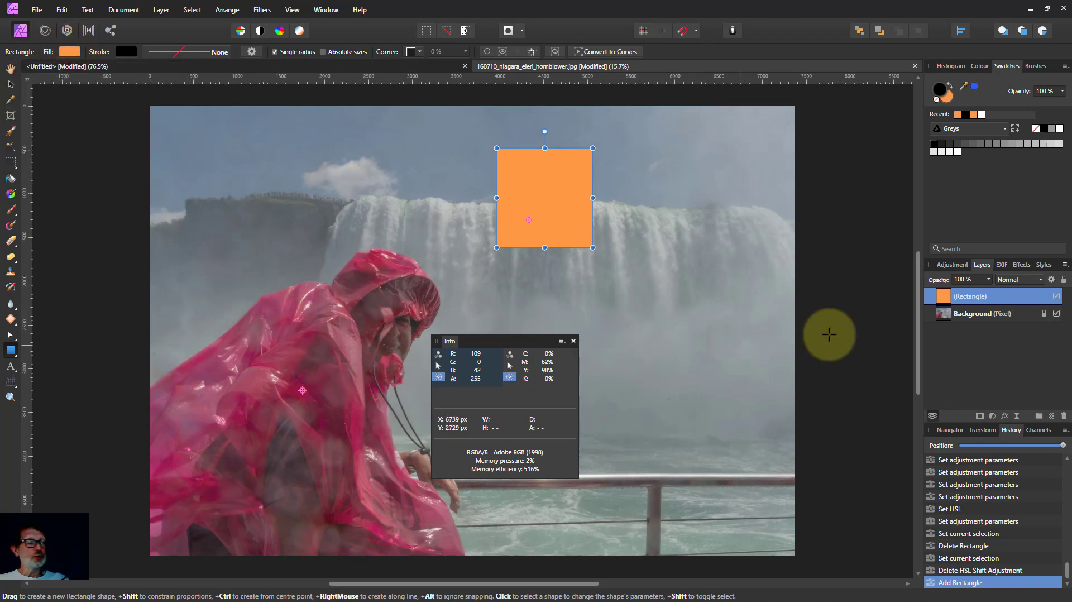
pyautogui.click(943, 315)
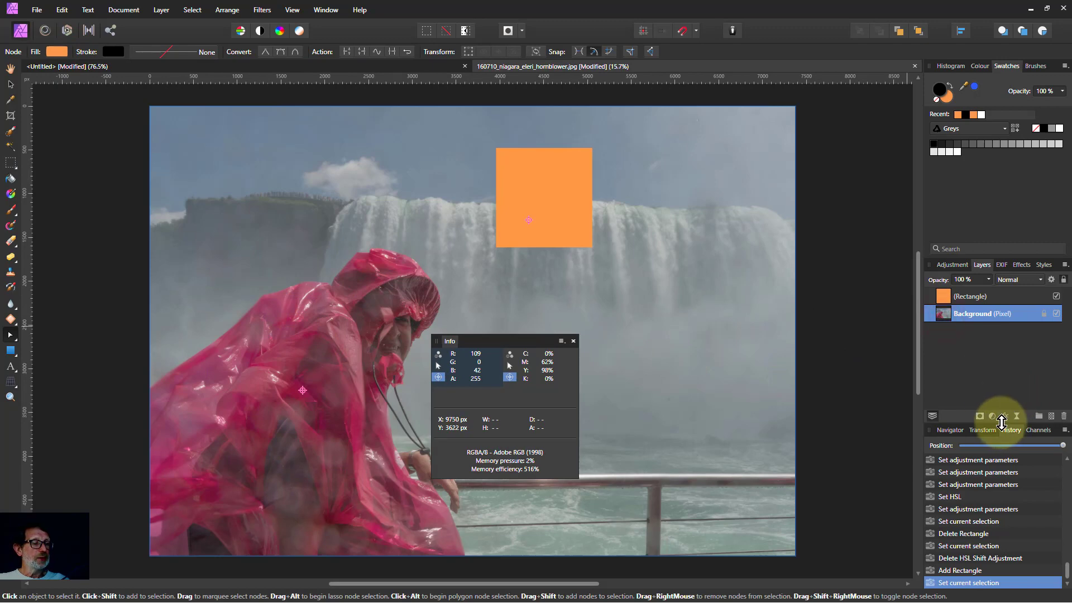
# Add an HSL adjustment to the photo targeting the red range picked from the poncho
pyautogui.click(991, 416)
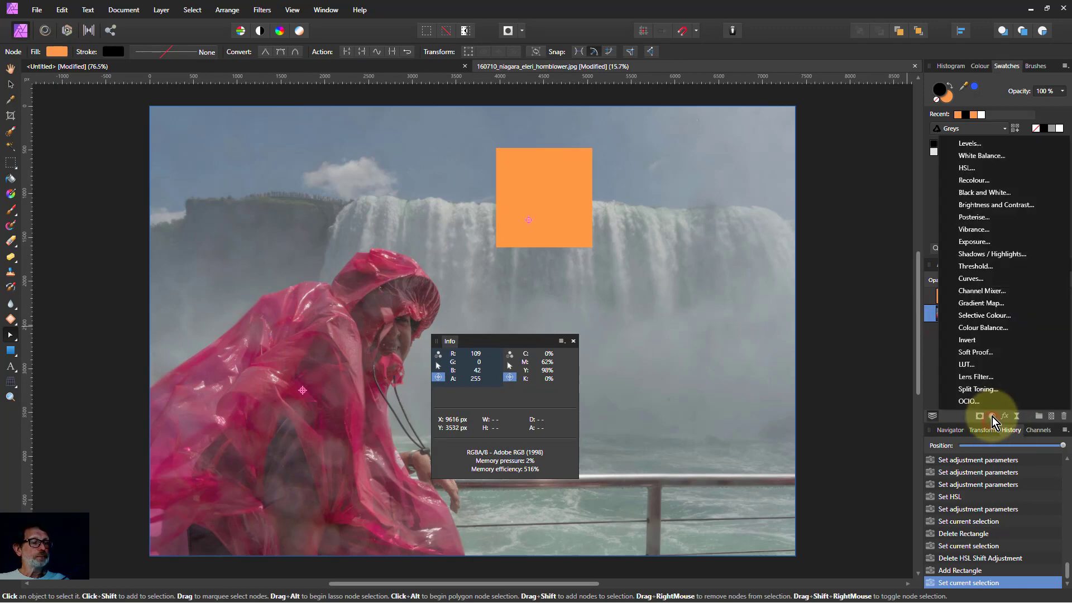
pyautogui.click(968, 170)
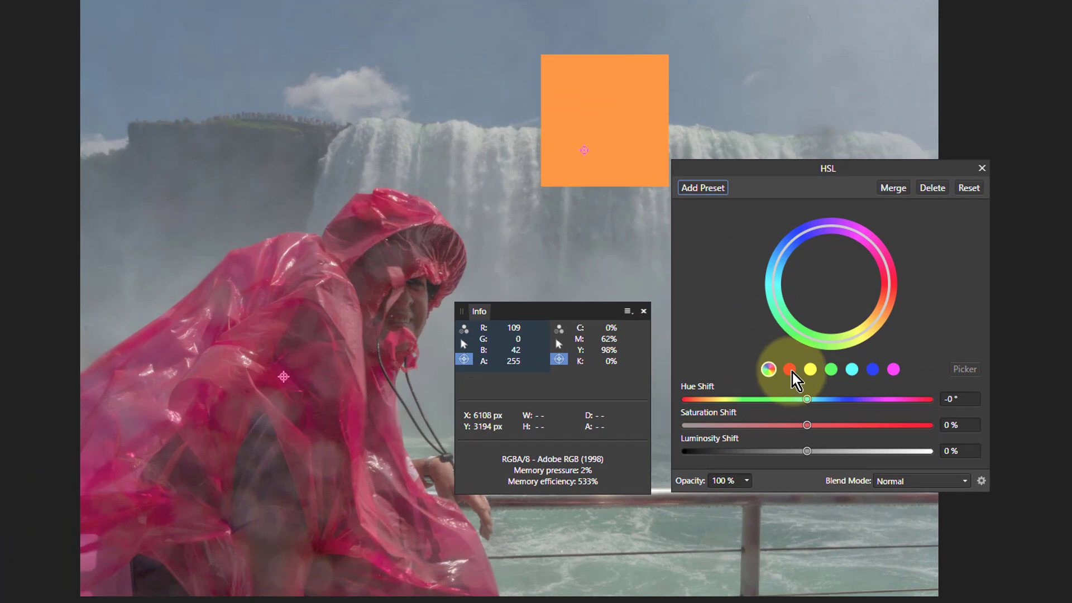
pyautogui.click(791, 372)
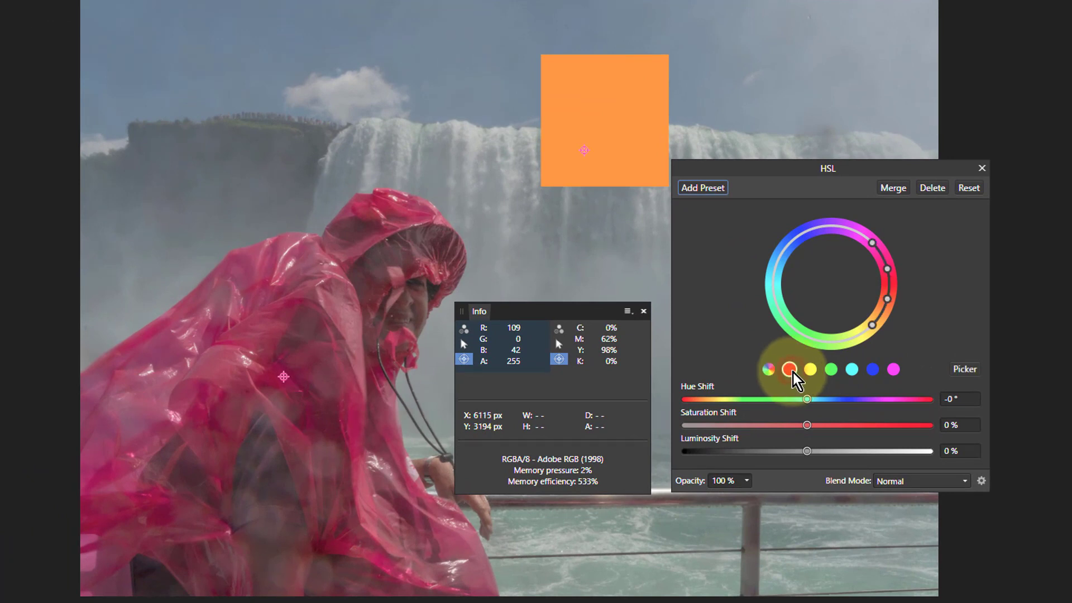
pyautogui.click(957, 370)
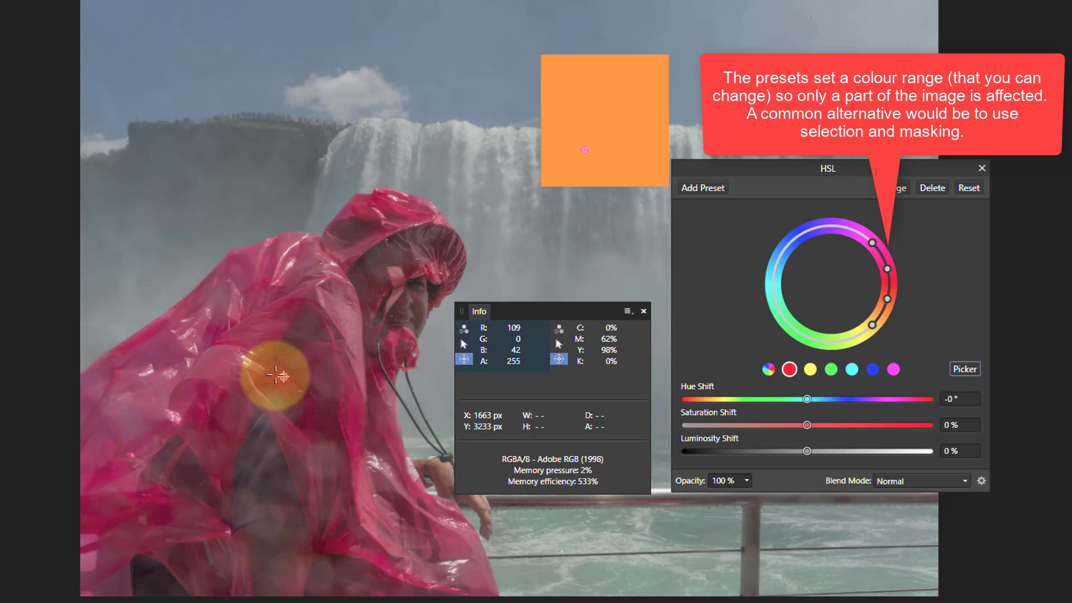
pyautogui.click(281, 373)
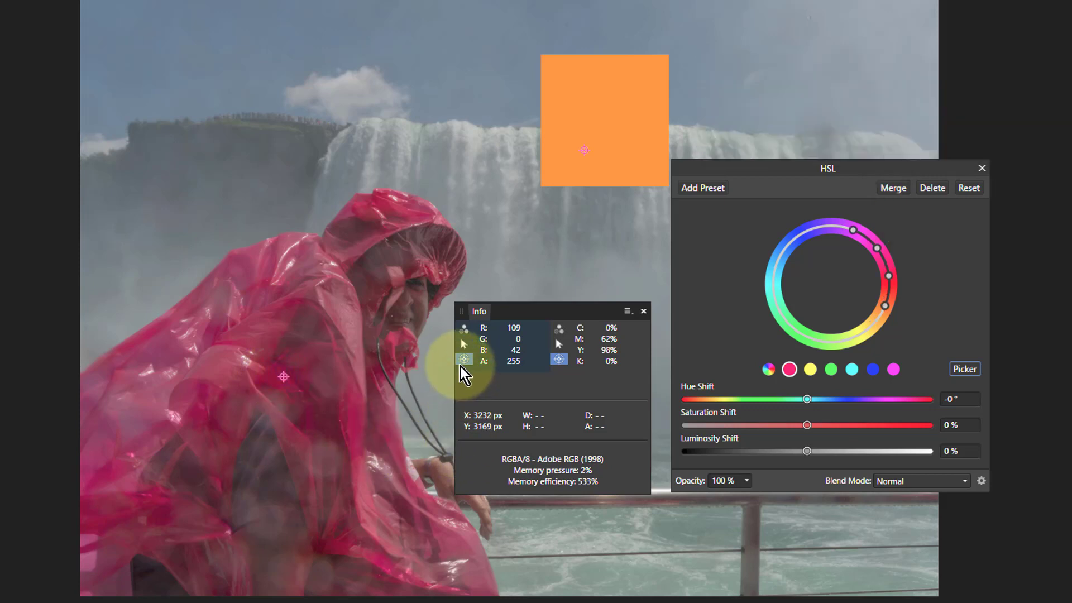
# Place Info panel colour samplers on the poncho and the orange square
pyautogui.click(466, 363)
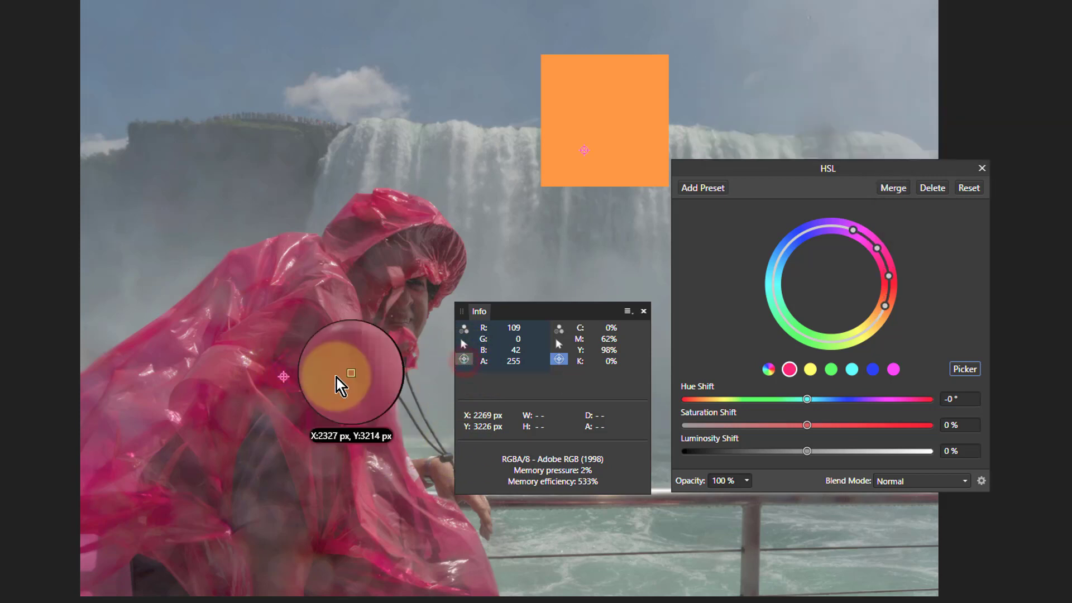
pyautogui.click(285, 376)
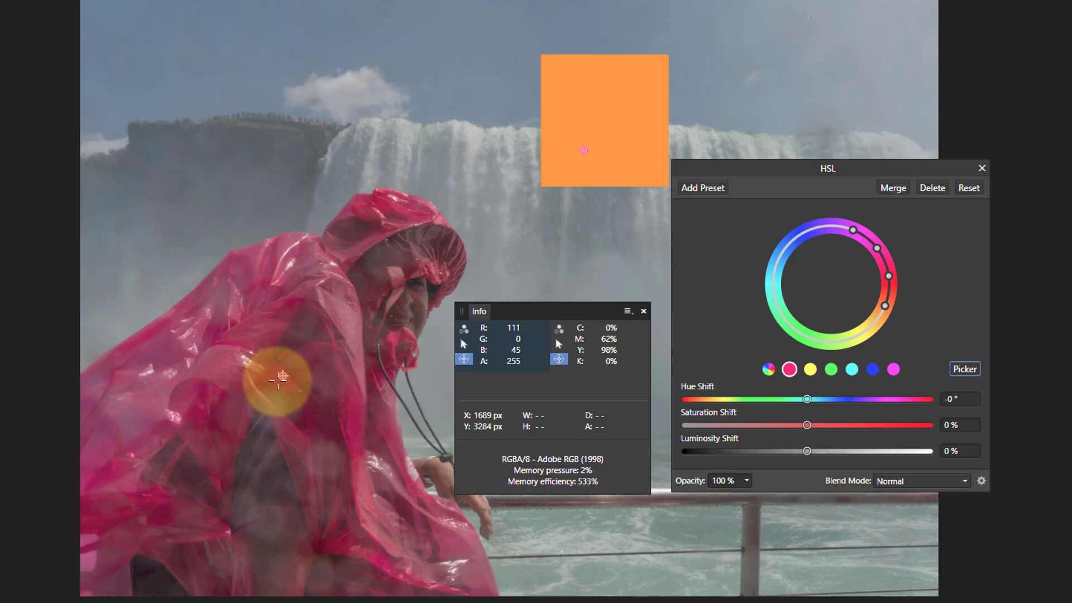
pyautogui.click(280, 377)
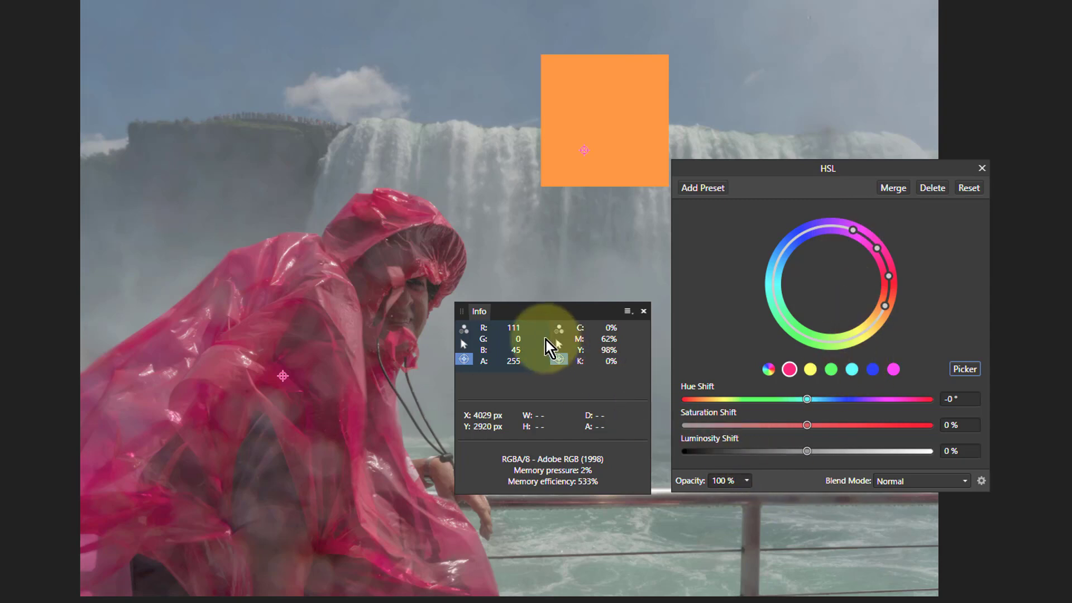
pyautogui.moveTo(559, 359); pyautogui.dragTo(588, 147)
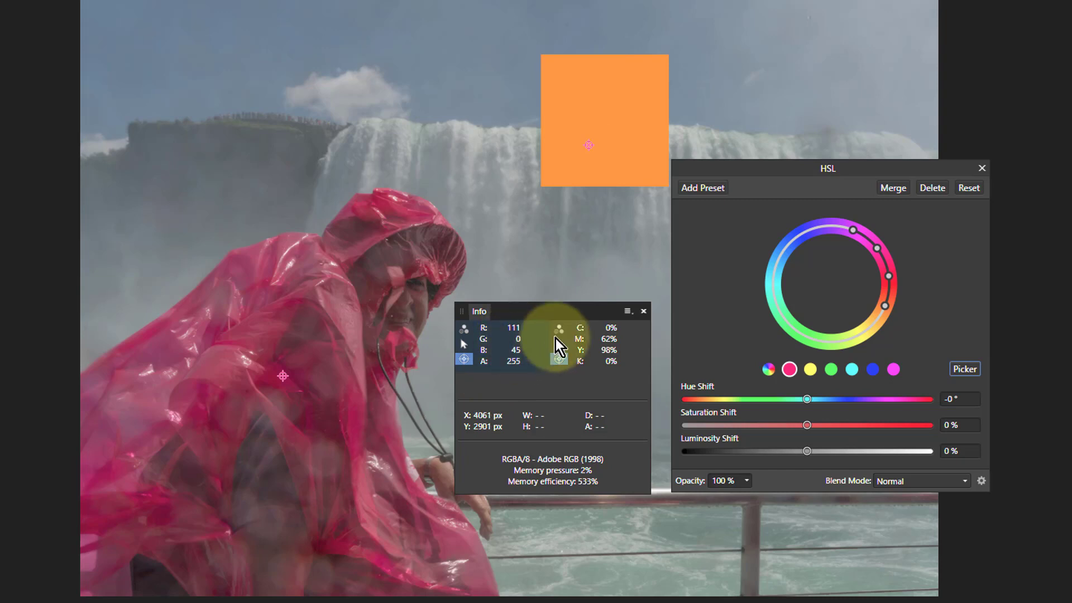
# Show both the poncho and orange square samples as HSL values
pyautogui.click(464, 329)
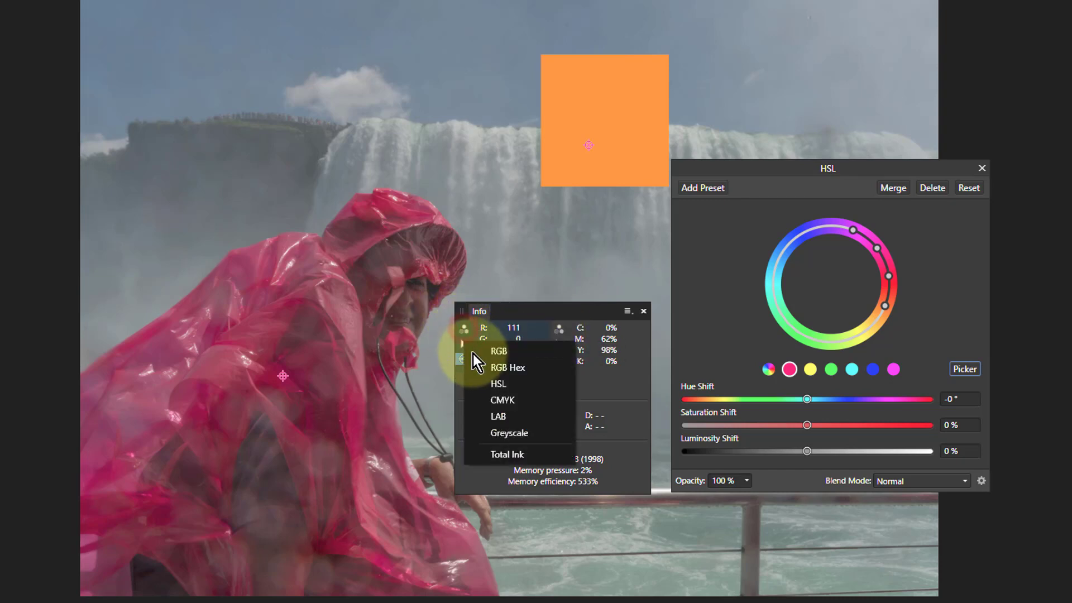
pyautogui.click(500, 384)
pyautogui.click(556, 334)
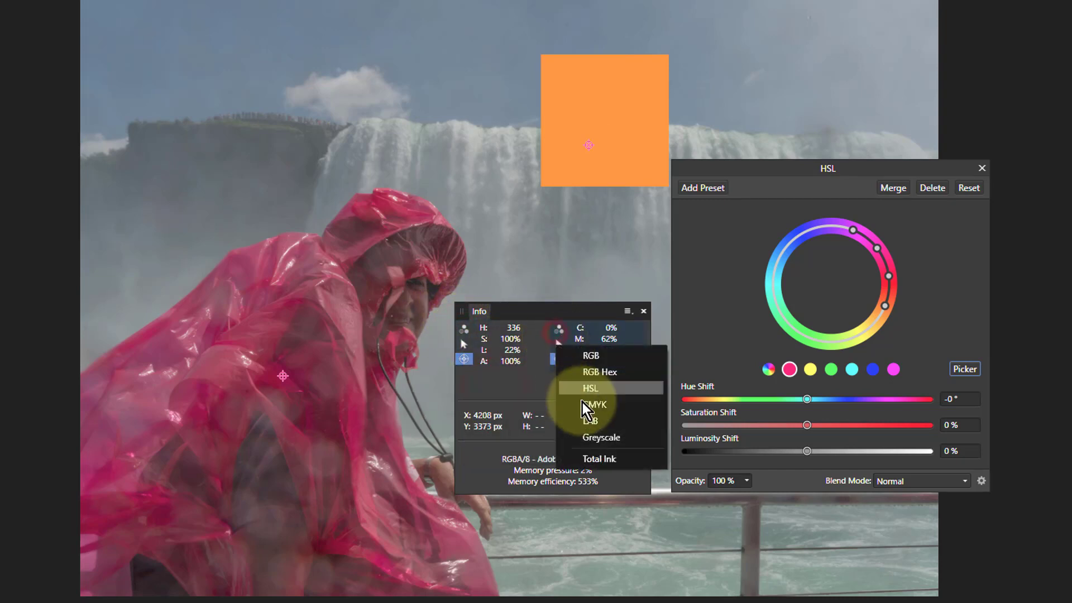
pyautogui.click(590, 390)
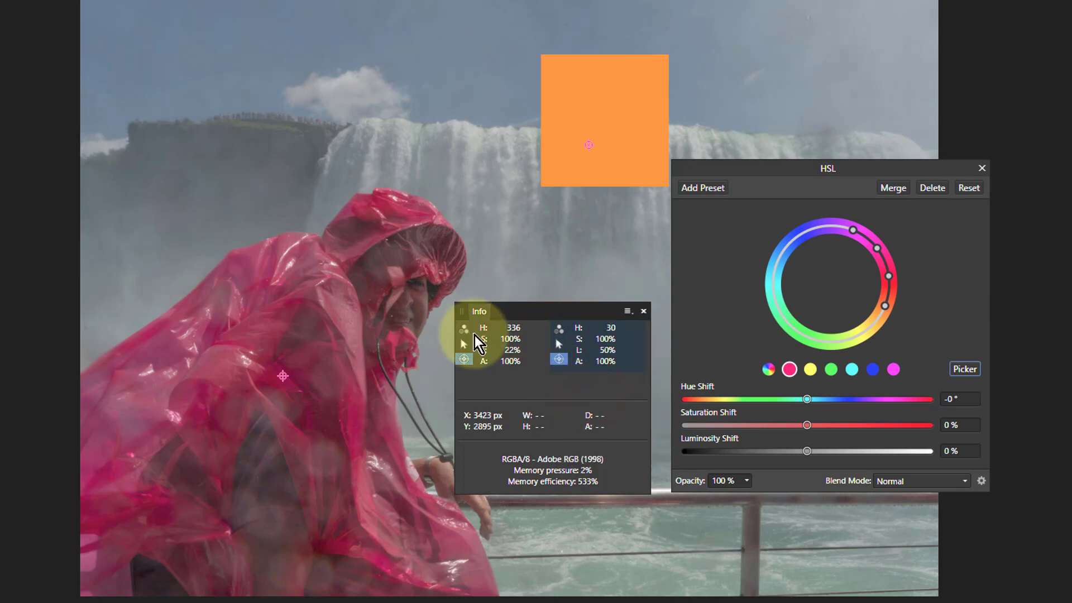
# Set Hue Shift to -54.2° and Luminosity Shift to 100%
pyautogui.moveTo(808, 400); pyautogui.dragTo(772, 408)
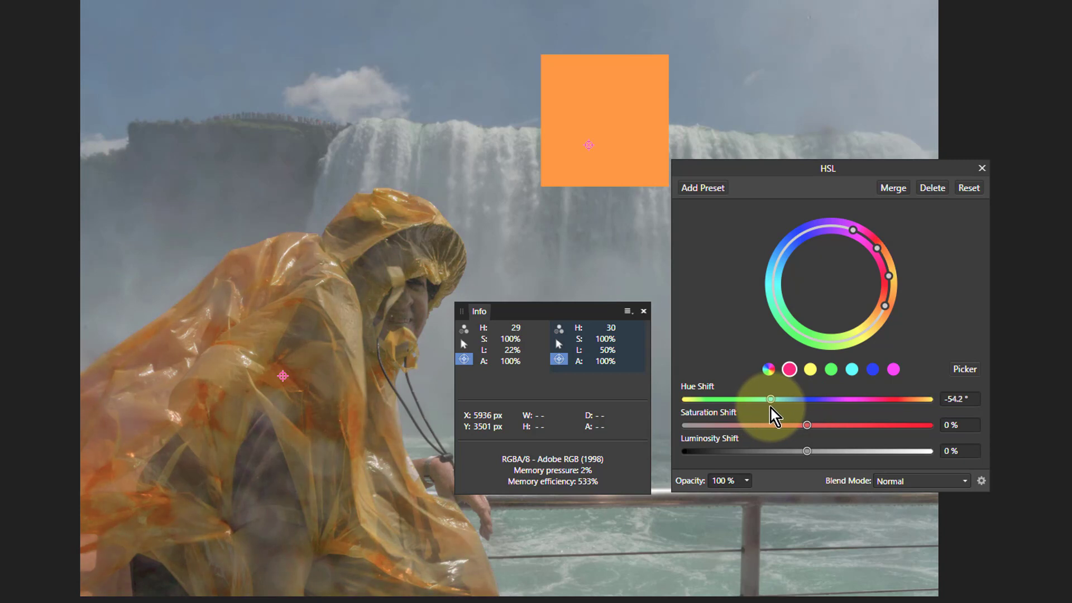
pyautogui.moveTo(772, 407); pyautogui.dragTo(771, 408)
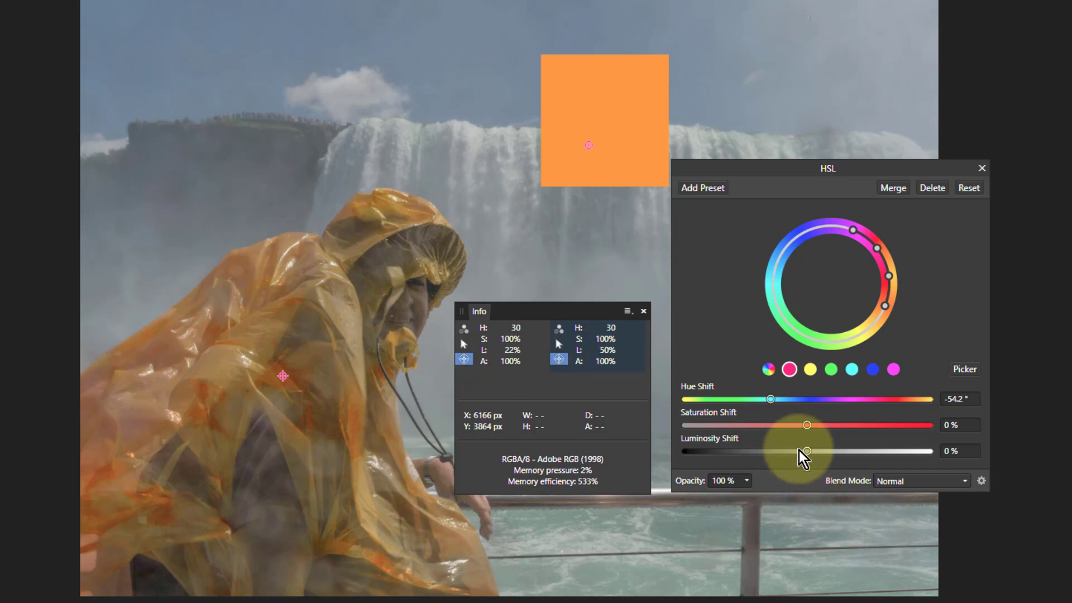
pyautogui.moveTo(806, 451); pyautogui.dragTo(941, 458)
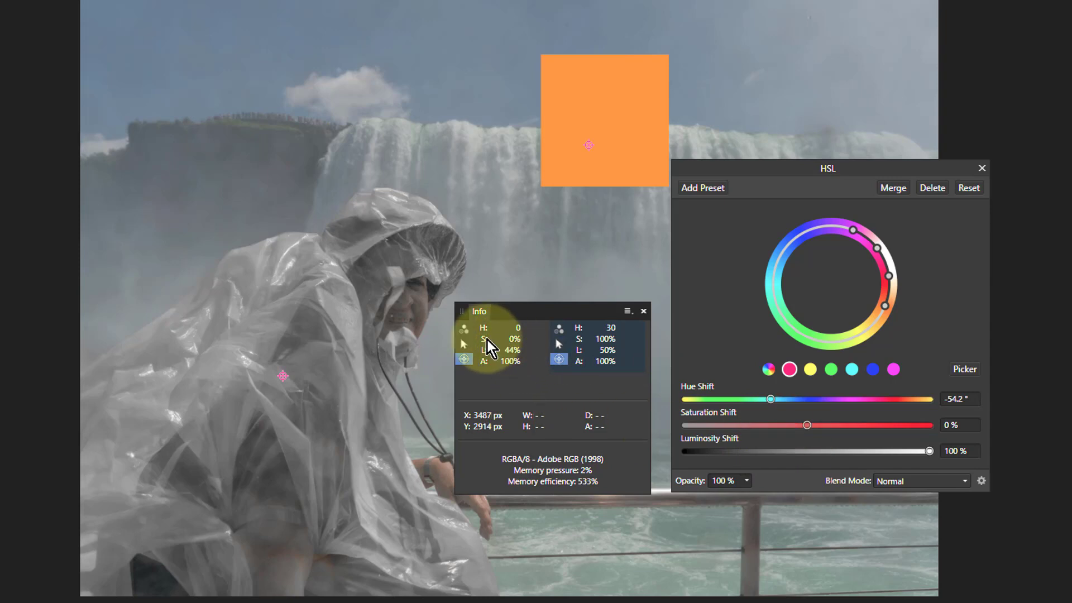
# Set Saturation Shift to 100%, Hue Shift to -50.9° and Luminosity Shift to 99% for a bright orange poncho
pyautogui.moveTo(804, 431); pyautogui.dragTo(931, 430)
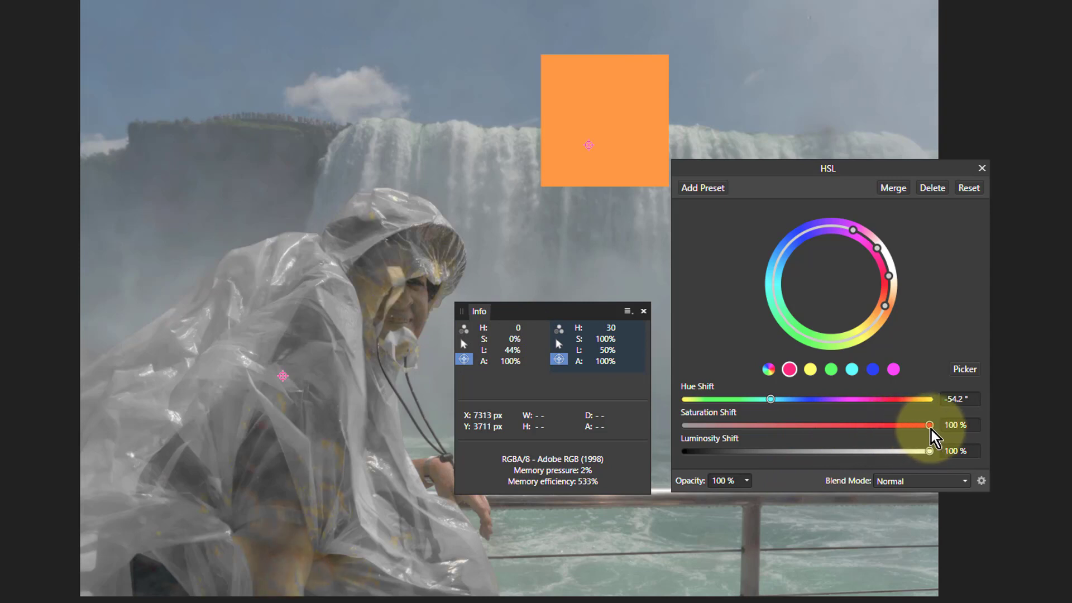
pyautogui.click(517, 333)
pyautogui.moveTo(768, 403)
pyautogui.mouseDown()
pyautogui.moveTo(829, 400)
pyautogui.moveTo(686, 417)
pyautogui.moveTo(806, 418)
pyautogui.moveTo(774, 413)
pyautogui.mouseUp()
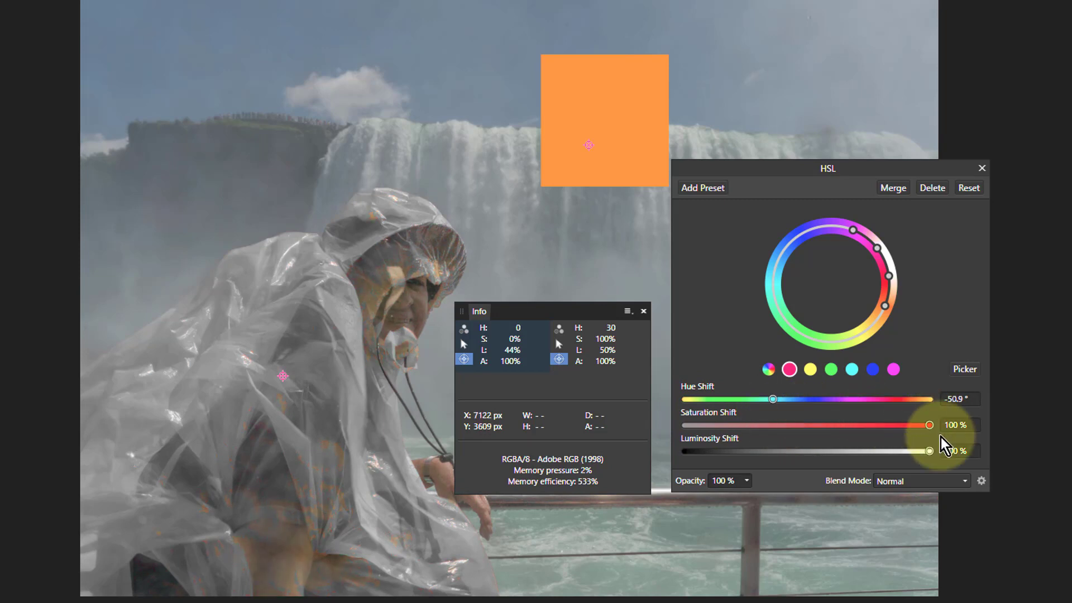
pyautogui.moveTo(928, 454); pyautogui.dragTo(929, 453)
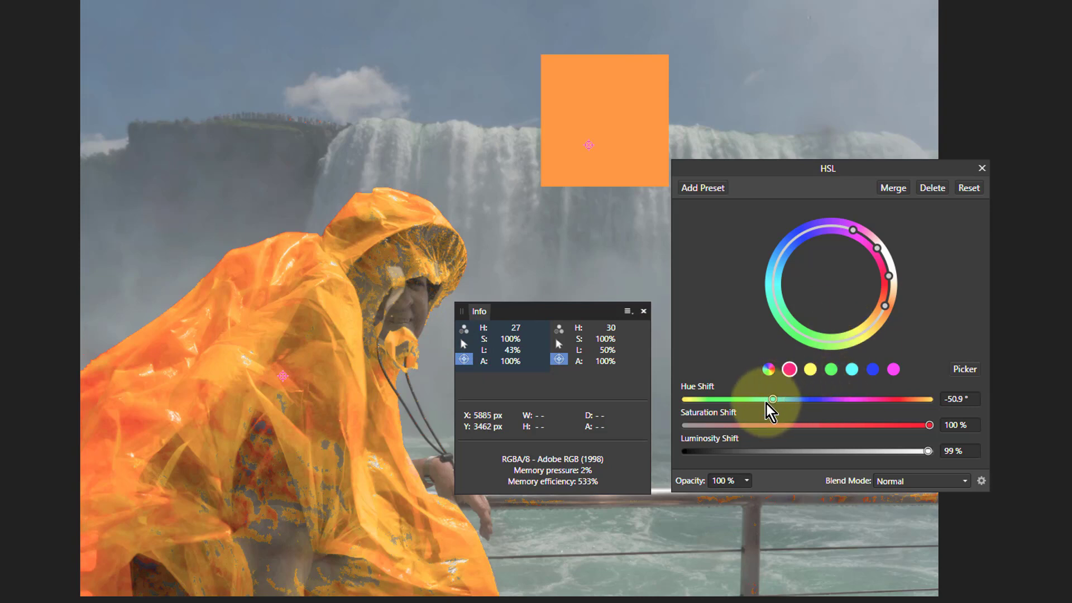
# Set Hue Shift to -54.2°, widen the HSL wheel's colour range, and move the Info panel up
pyautogui.moveTo(772, 402); pyautogui.dragTo(771, 401)
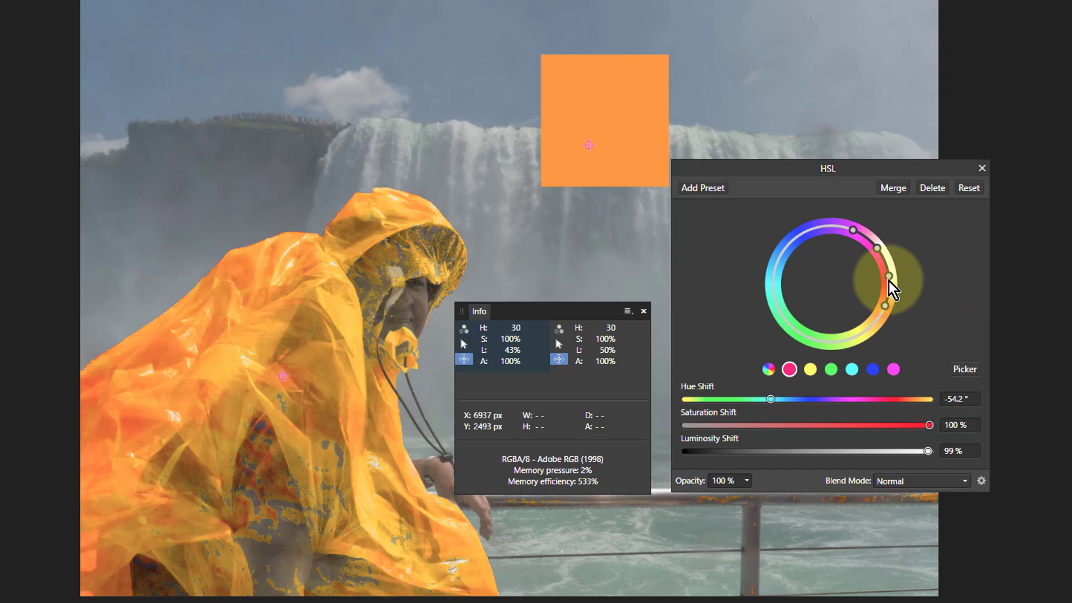
pyautogui.moveTo(889, 279); pyautogui.dragTo(891, 303)
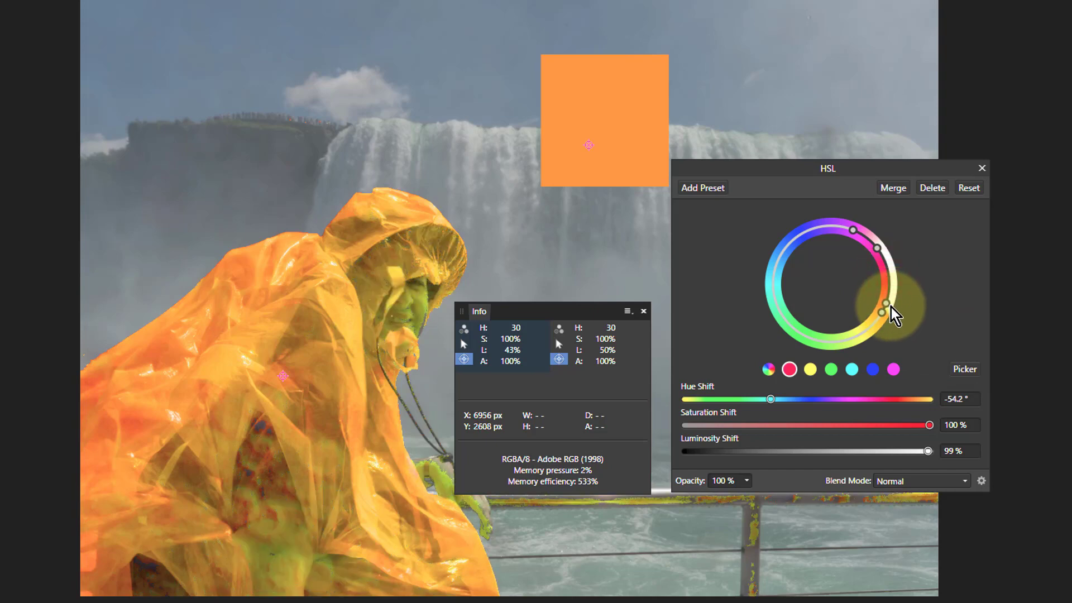
pyautogui.moveTo(591, 313); pyautogui.dragTo(606, 229)
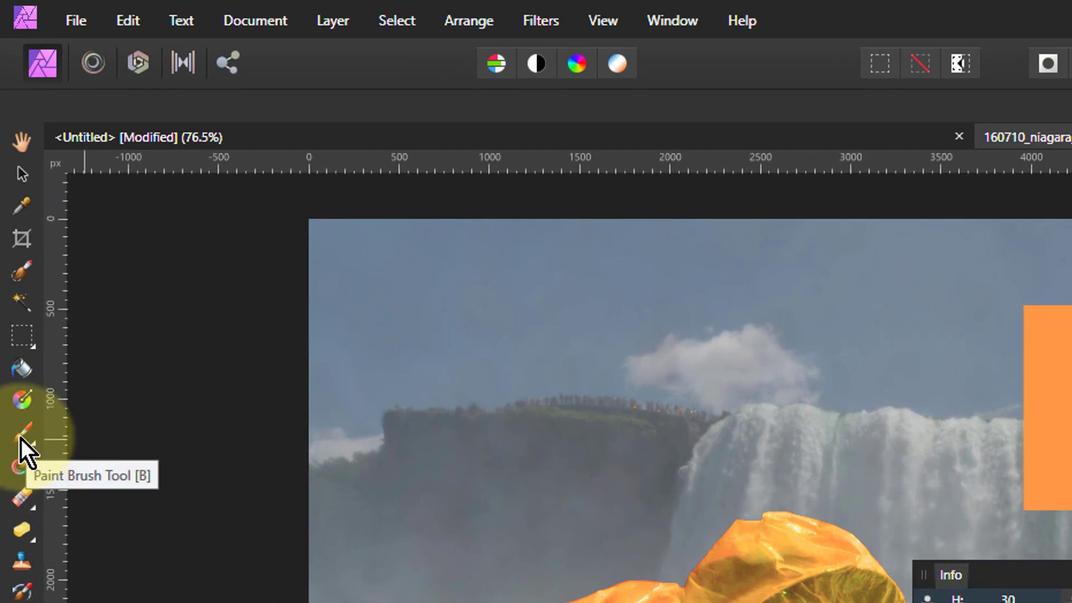
# Paint white over the face on the HSL adjustment's mask with the Paint Brush to remove its tint
pyautogui.click(22, 438)
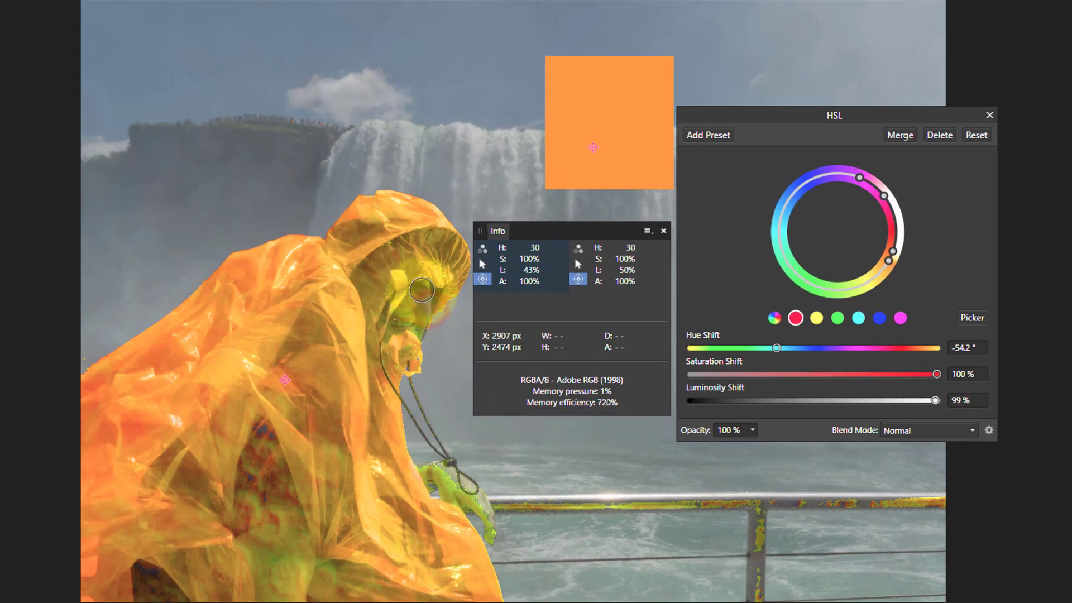
pyautogui.moveTo(421, 289)
pyautogui.mouseDown()
pyautogui.moveTo(429, 329)
pyautogui.moveTo(414, 307)
pyautogui.moveTo(397, 326)
pyautogui.moveTo(431, 338)
pyautogui.moveTo(400, 320)
pyautogui.moveTo(505, 436)
pyautogui.moveTo(451, 474)
pyautogui.moveTo(425, 405)
pyautogui.moveTo(465, 483)
pyautogui.moveTo(447, 461)
pyautogui.moveTo(442, 475)
pyautogui.moveTo(431, 463)
pyautogui.moveTo(435, 478)
pyautogui.moveTo(495, 519)
pyautogui.moveTo(498, 527)
pyautogui.moveTo(486, 527)
pyautogui.moveTo(454, 491)
pyautogui.moveTo(497, 539)
pyautogui.moveTo(505, 504)
pyautogui.moveTo(963, 499)
pyautogui.moveTo(790, 496)
pyautogui.moveTo(768, 506)
pyautogui.moveTo(762, 598)
pyautogui.mouseUp()
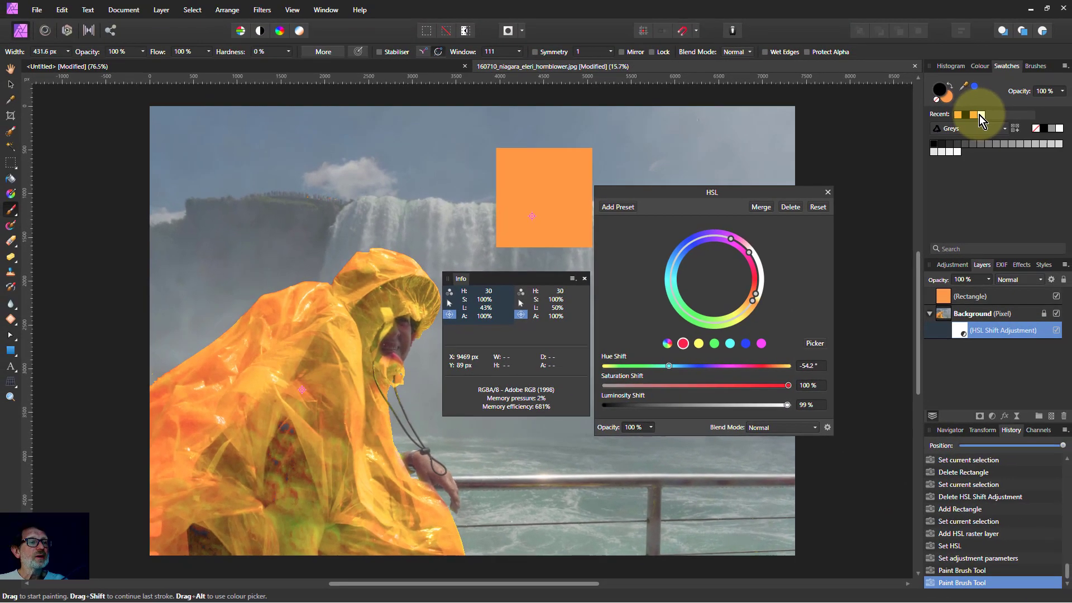
pyautogui.click(980, 115)
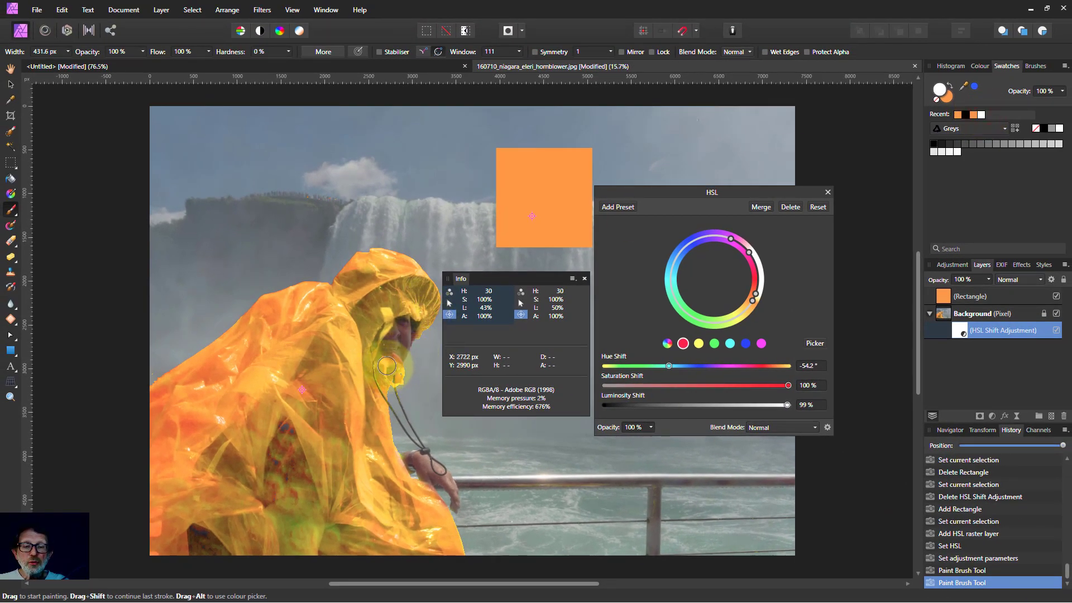
pyautogui.moveTo(386, 366)
pyautogui.mouseDown()
pyautogui.moveTo(394, 349)
pyautogui.moveTo(388, 362)
pyautogui.mouseUp()
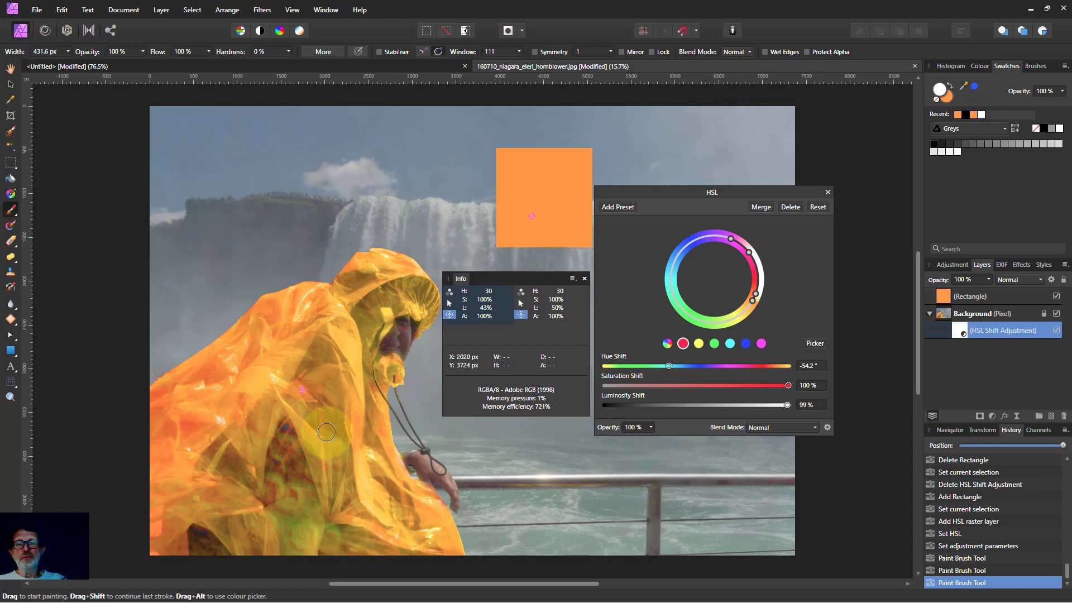